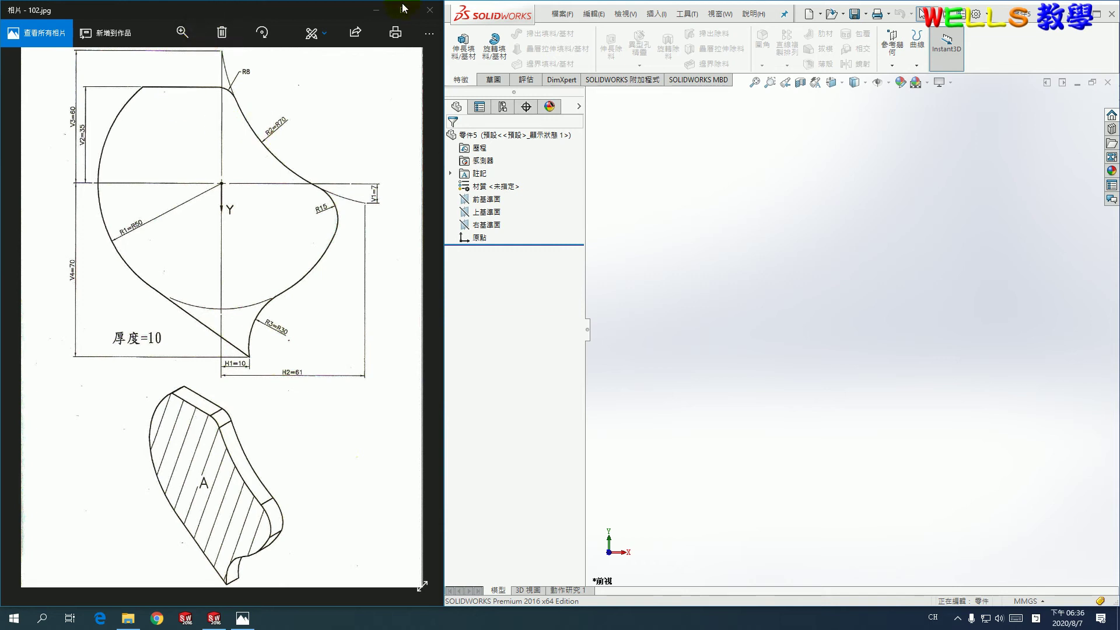
# Start an extruded-boss sketch on the Front Plane with a circle centred on the origin.
pyautogui.click(463, 38)
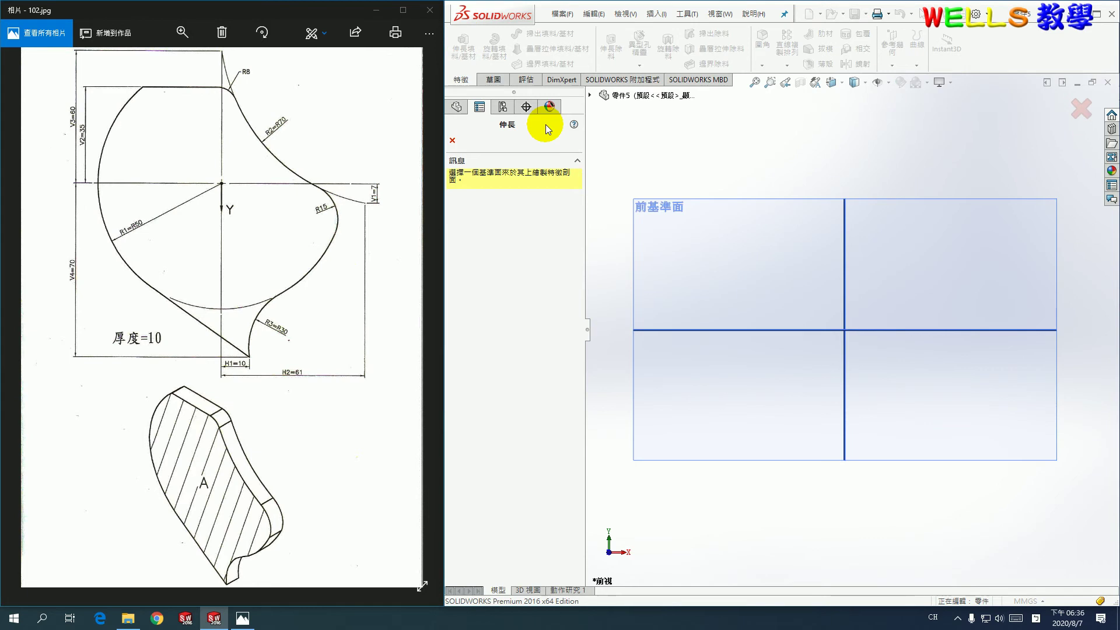
pyautogui.click(590, 94)
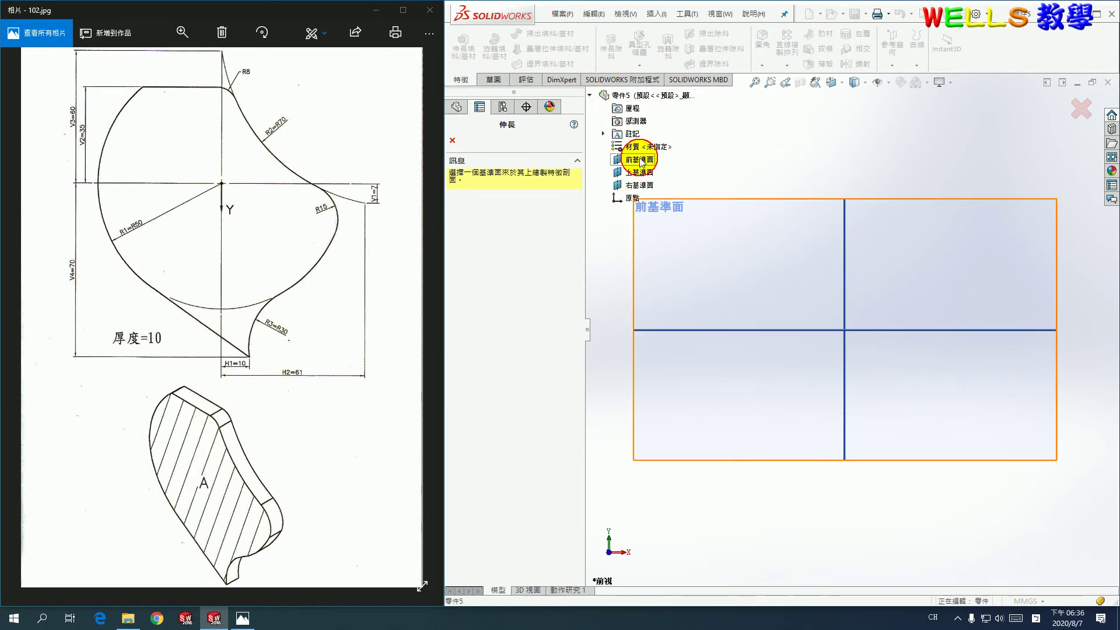
pyautogui.click(642, 160)
pyautogui.click(530, 34)
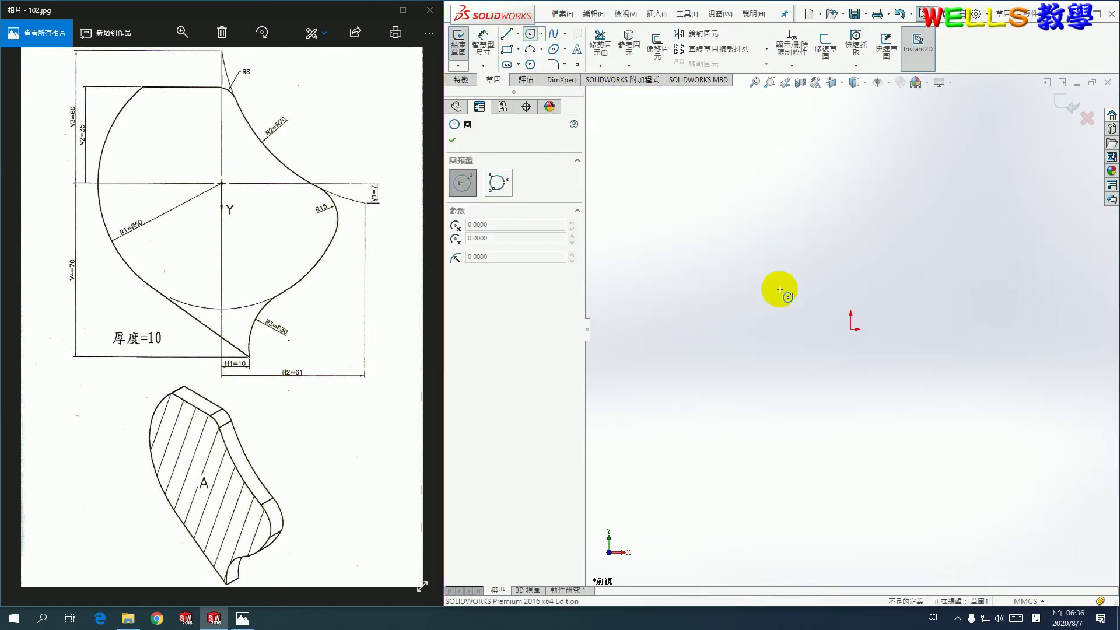
pyautogui.click(850, 329)
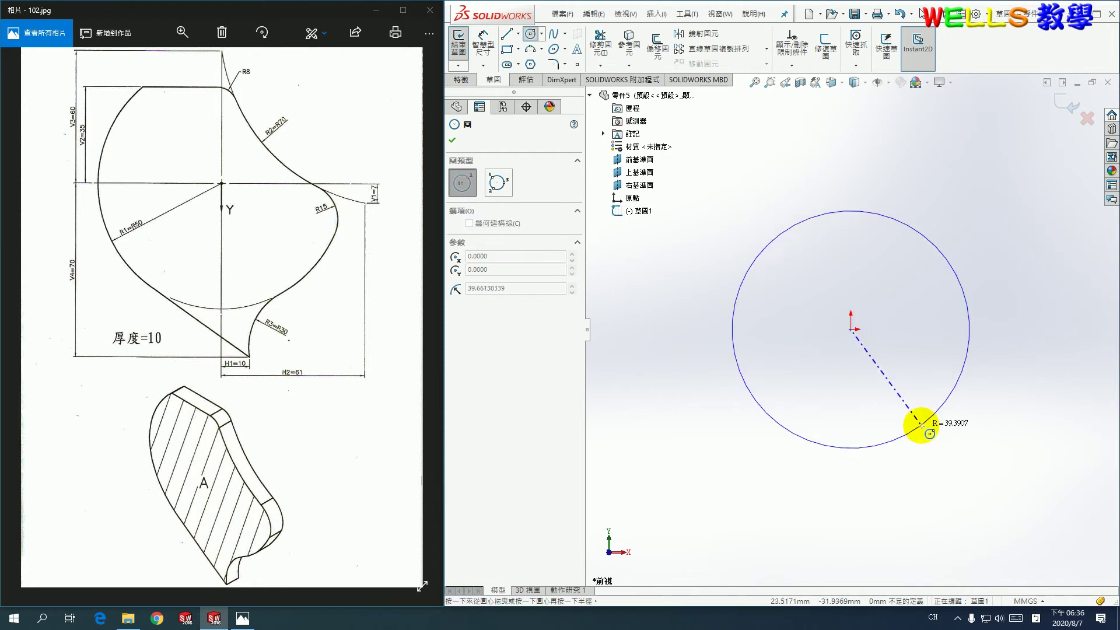
pyautogui.click(917, 424)
# Draw a horizontal line across the circle and trim away the top arc and line ends.
pyautogui.click(516, 36)
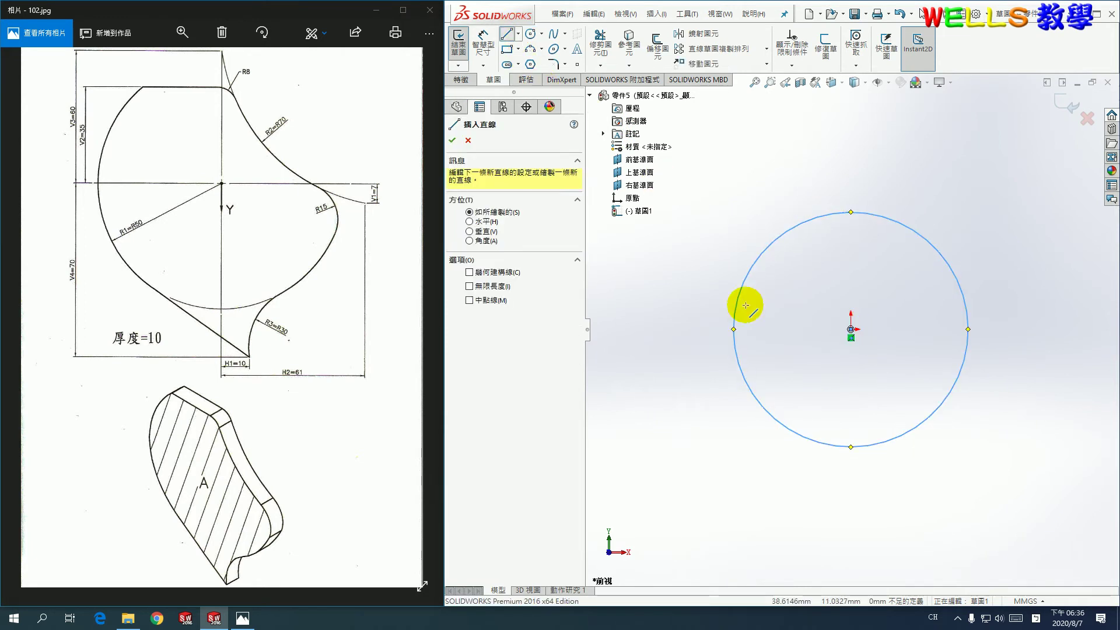
pyautogui.click(655, 254)
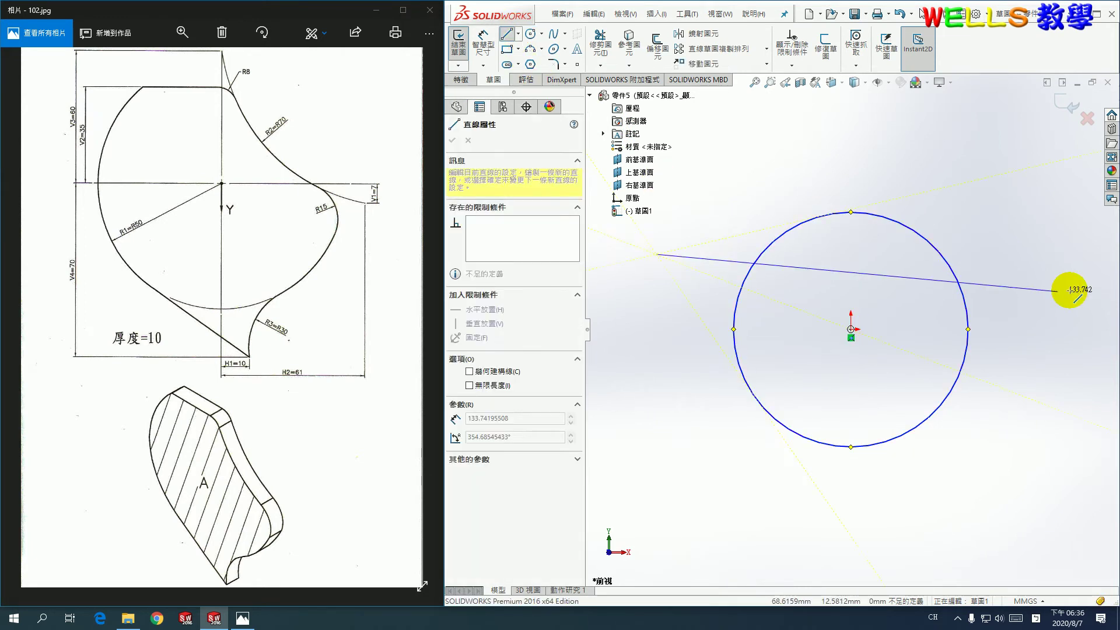
pyautogui.click(1050, 255)
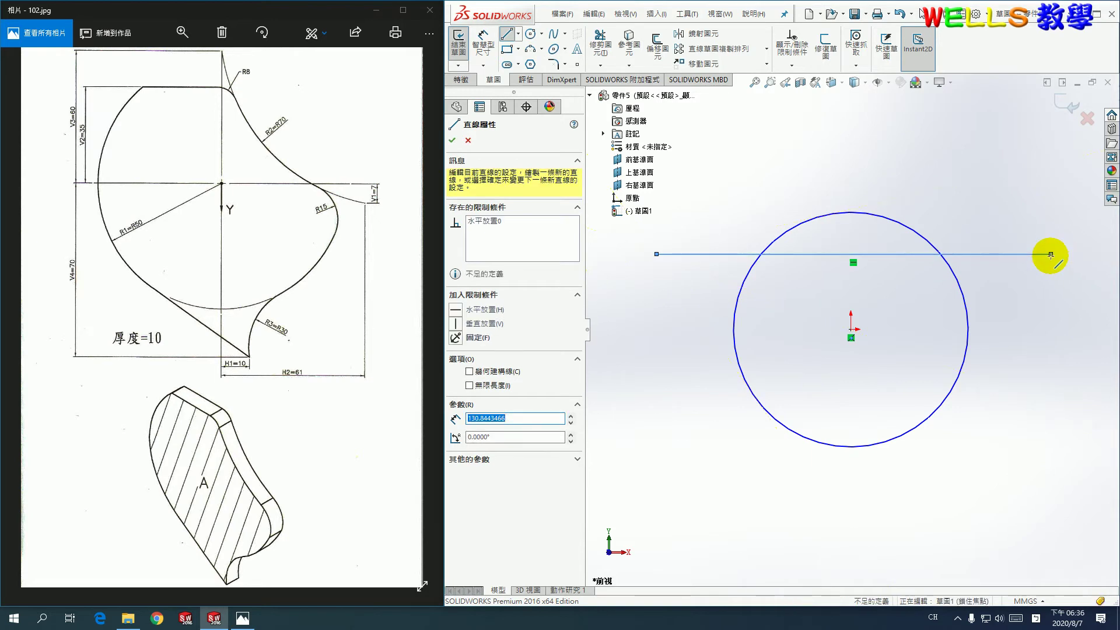
pyautogui.click(602, 35)
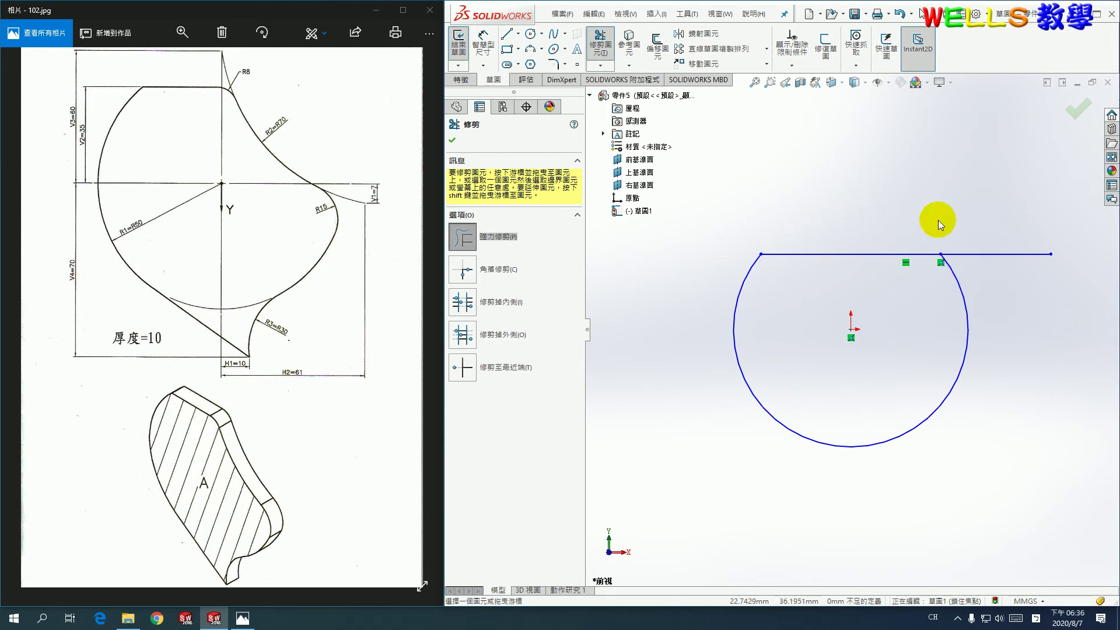
pyautogui.click(482, 44)
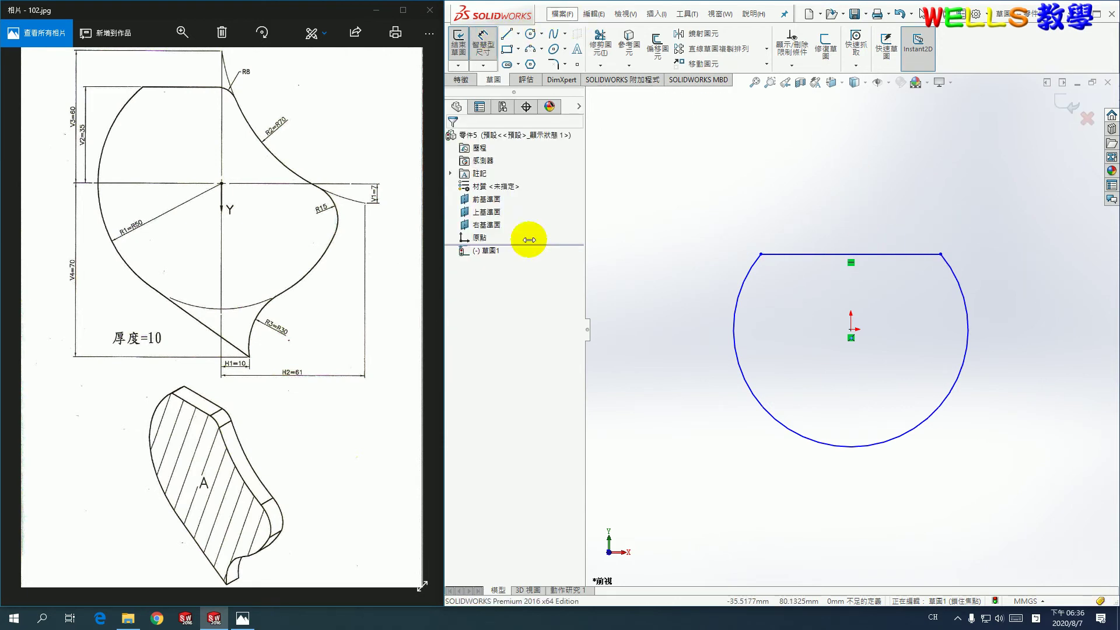
# Dimension the arc with a radius of 50.
pyautogui.click(752, 402)
pyautogui.click(703, 425)
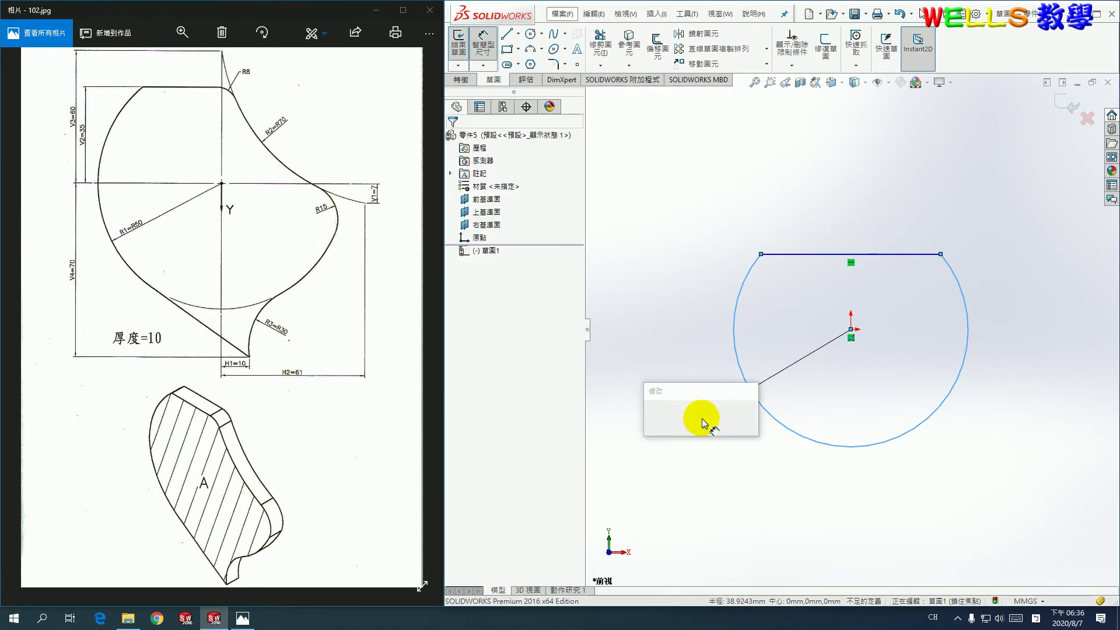
pyautogui.scroll(2, 219, 249)
pyautogui.scroll(1, 187, 222)
pyautogui.moveTo(186, 215); pyautogui.dragTo(312, 362)
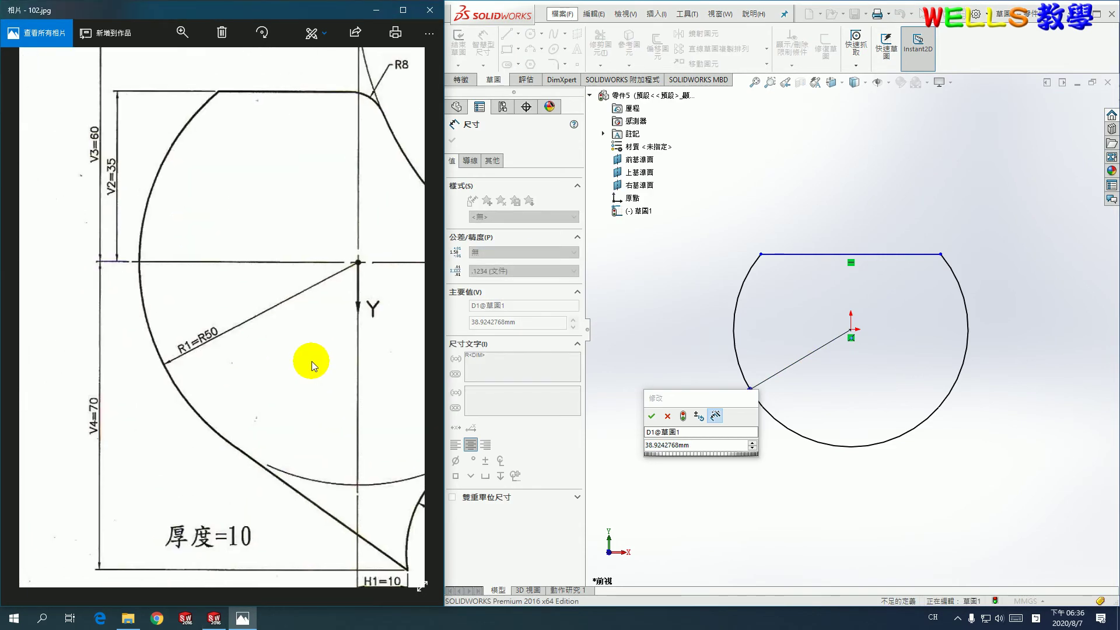
pyautogui.click(708, 446)
pyautogui.write('50')
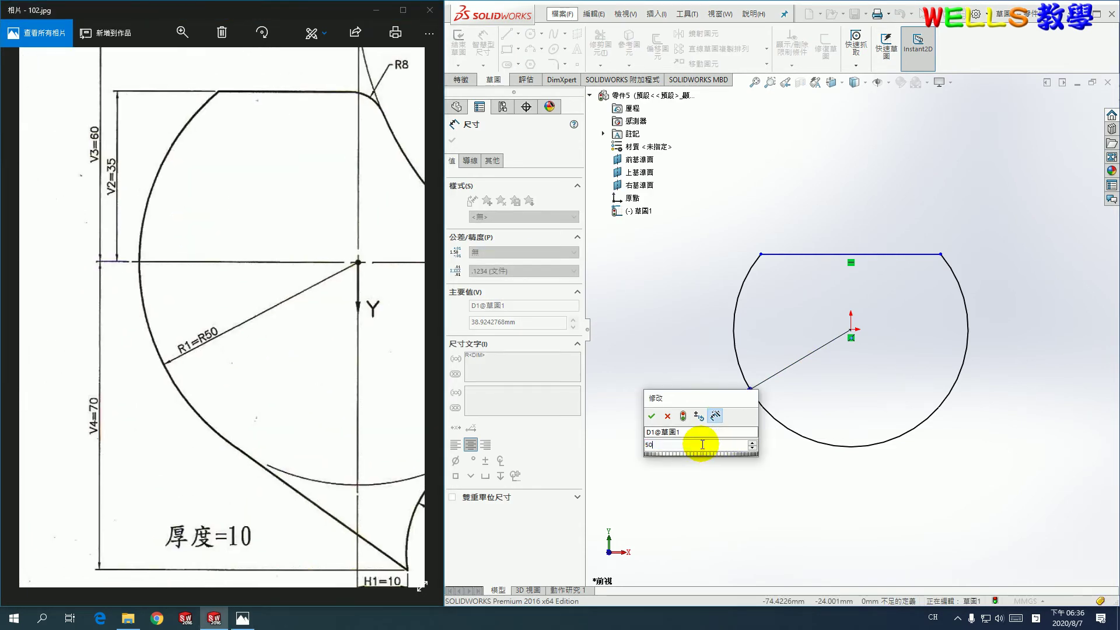
pyautogui.press('Return')
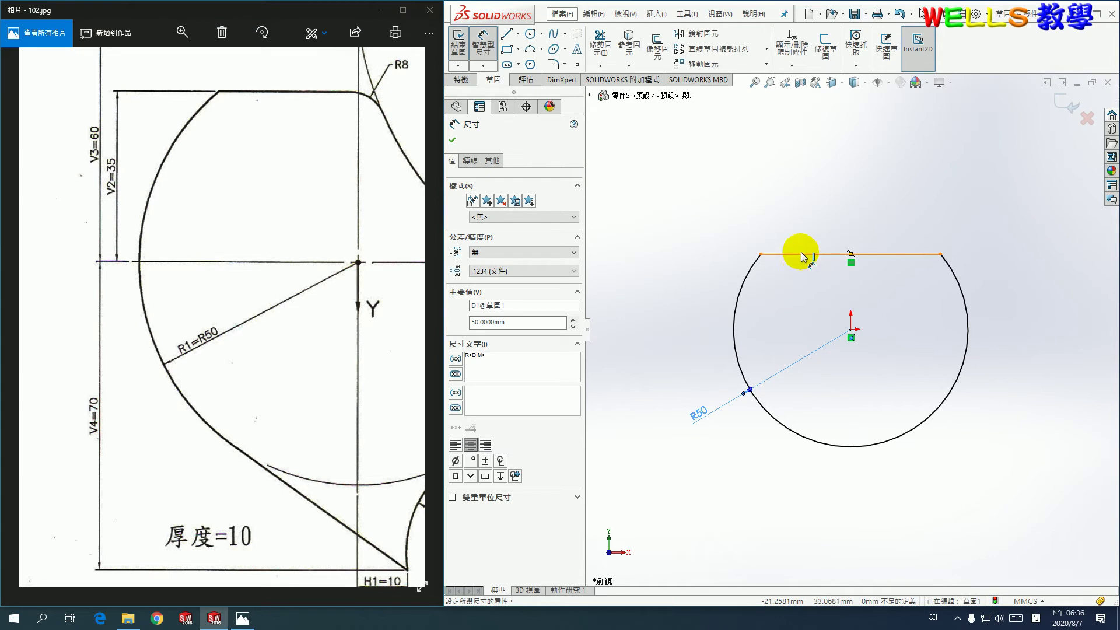
# Dimension the flat top line 35 above the circle centre.
pyautogui.click(800, 254)
pyautogui.click(851, 330)
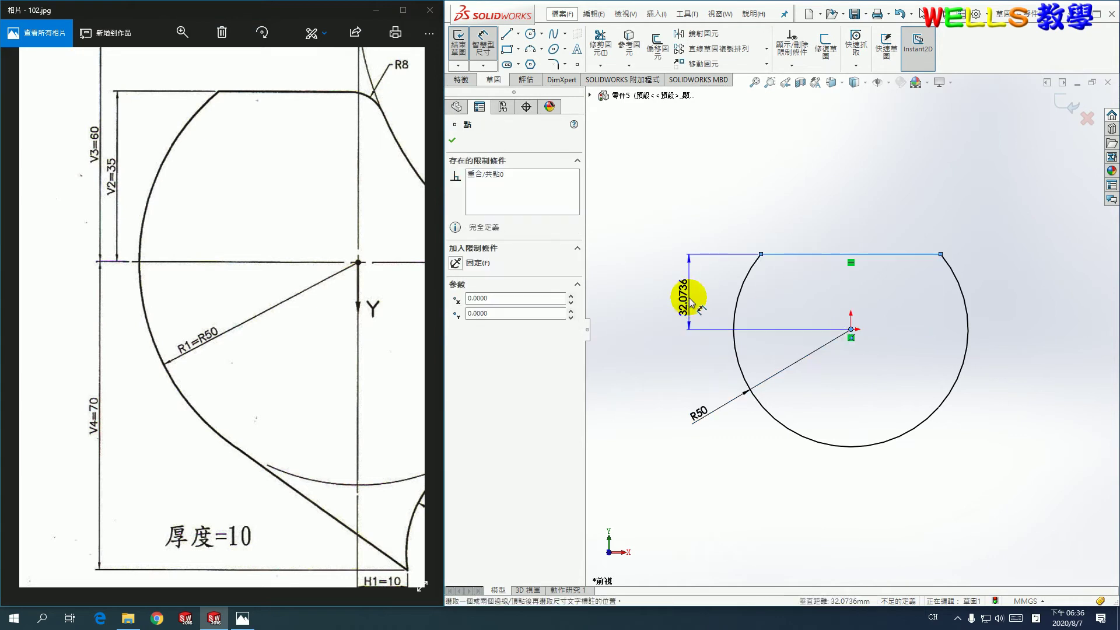
pyautogui.click(690, 300)
pyautogui.write('35')
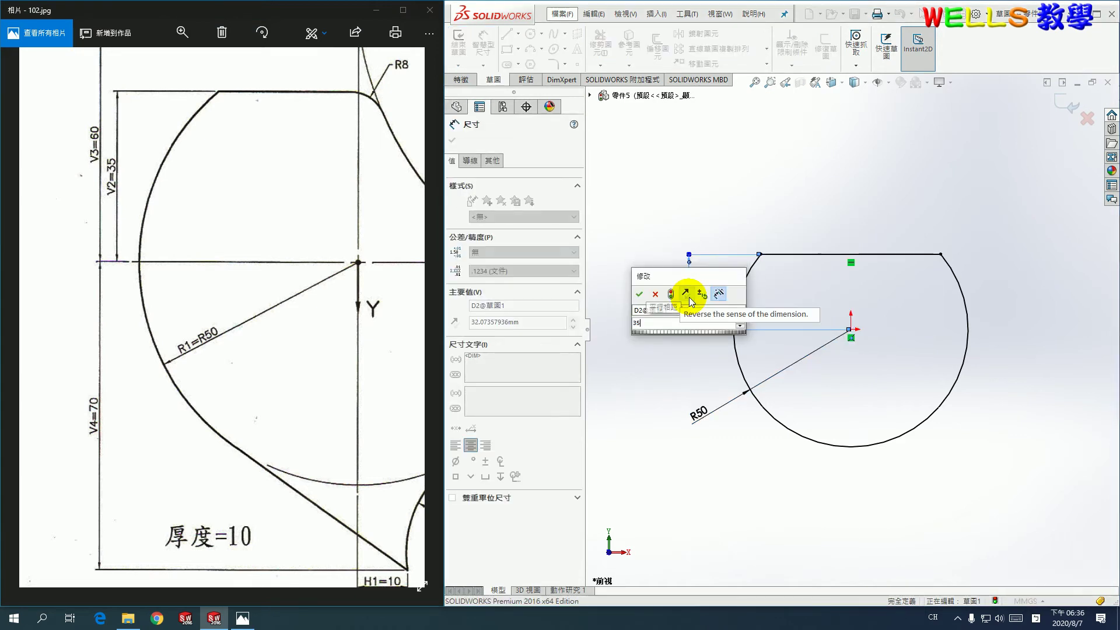
pyautogui.press('Return')
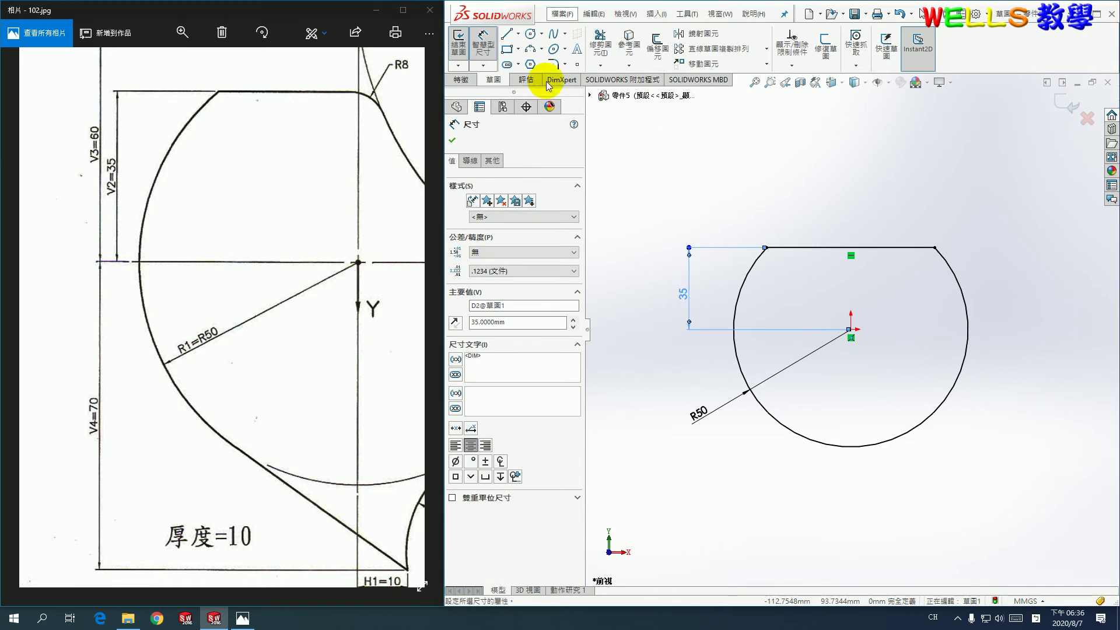
# Draw a slanted line from the circle's lower-left edge down to the right.
pyautogui.click(508, 35)
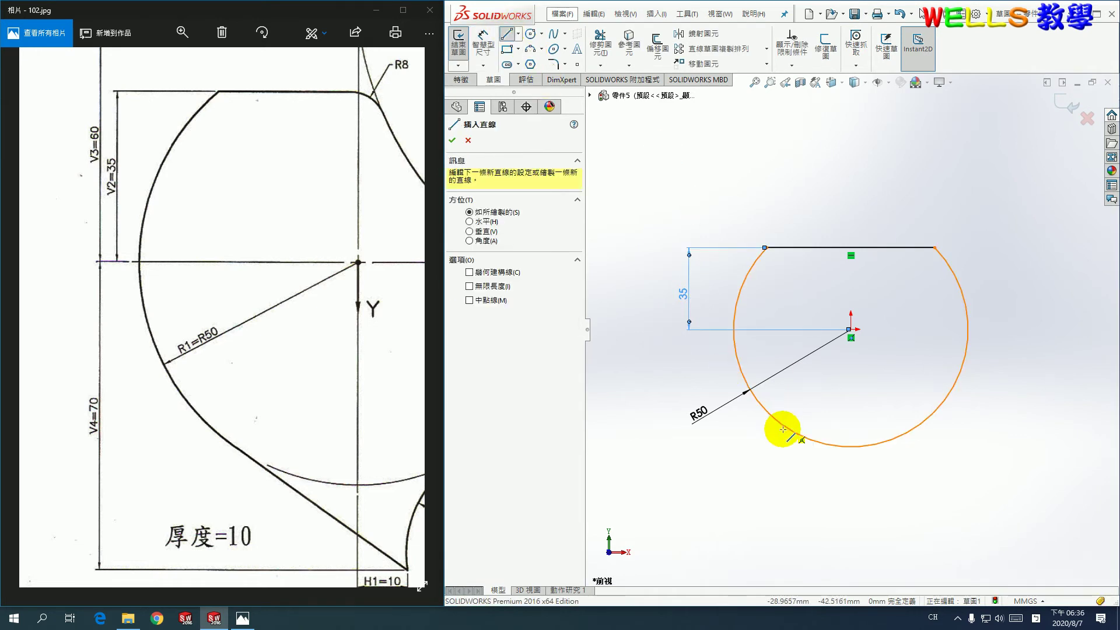
pyautogui.click(791, 432)
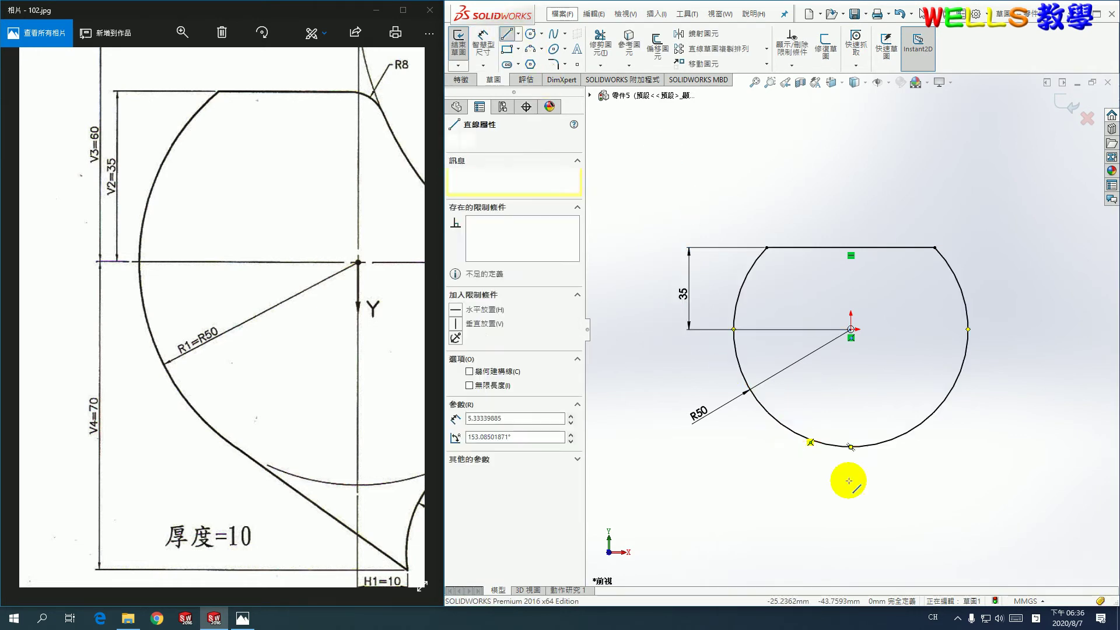
pyautogui.click(887, 493)
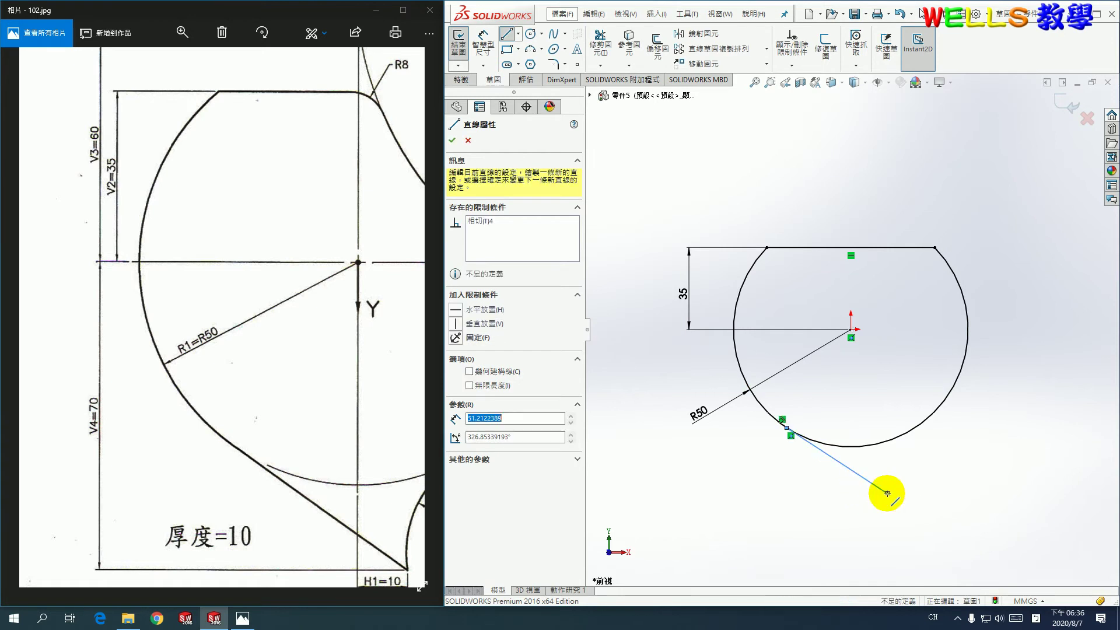
pyautogui.press('Escape')
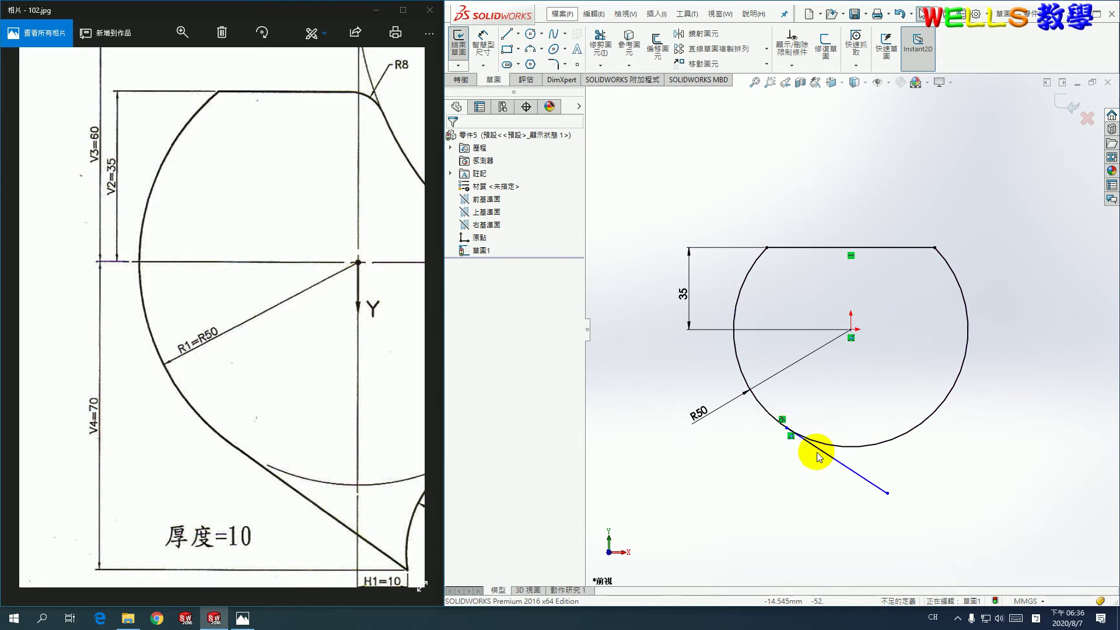
# Add a three-point arc from the line's end back to the circle, tangent to it.
pyautogui.click(528, 50)
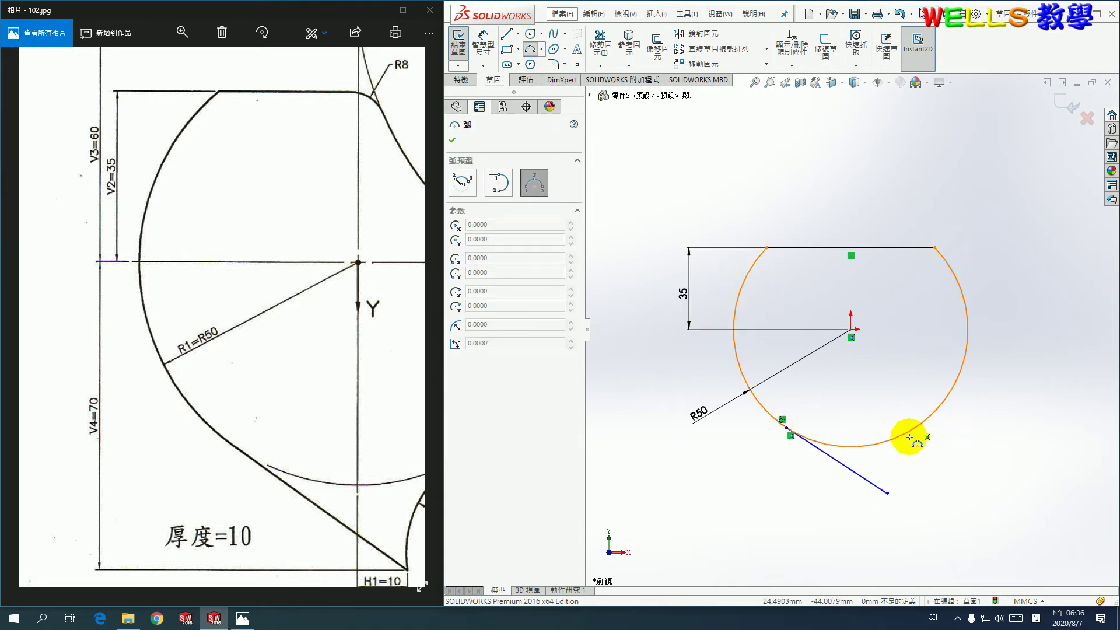
pyautogui.click(887, 493)
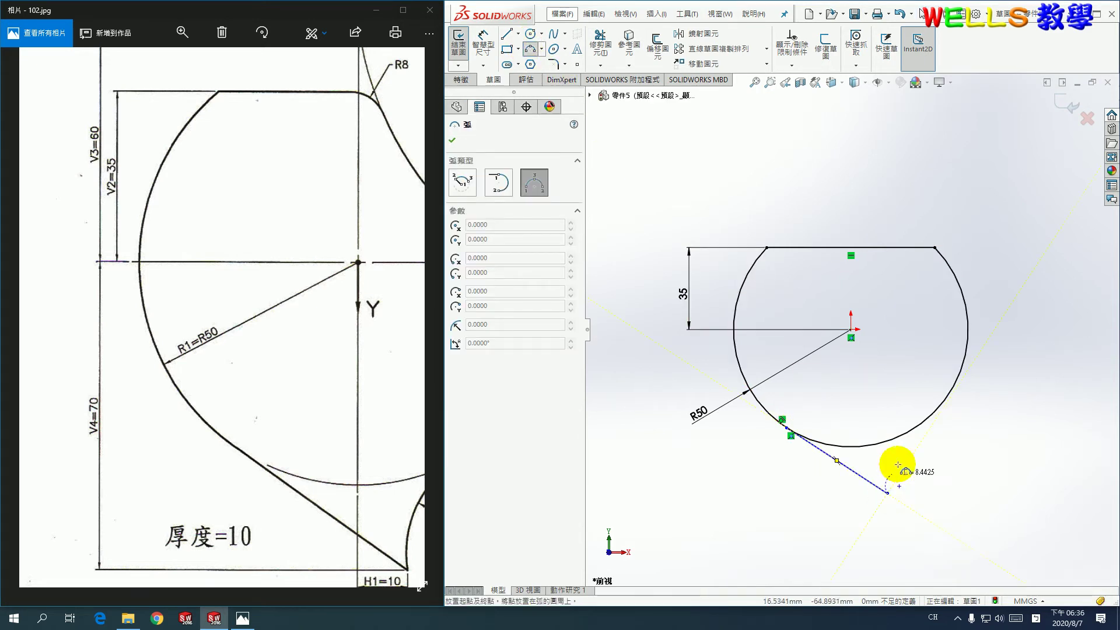
pyautogui.click(914, 427)
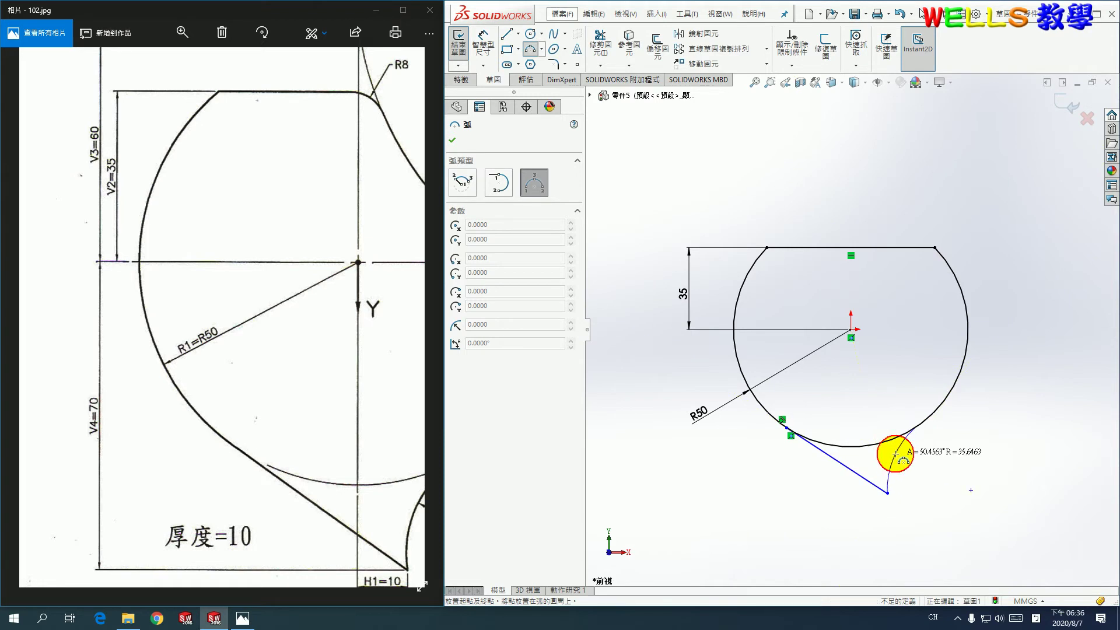
pyautogui.click(896, 454)
pyautogui.click(901, 454)
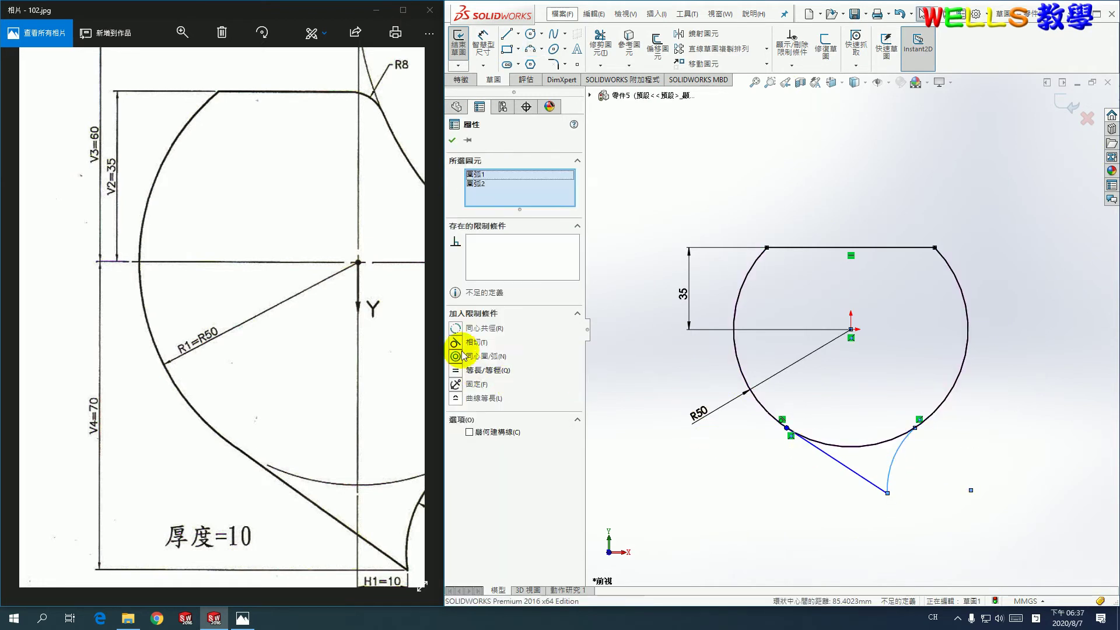
pyautogui.click(457, 343)
# Dimension the lobe tip 10 horizontally from the circle centre.
pyautogui.click(1070, 378)
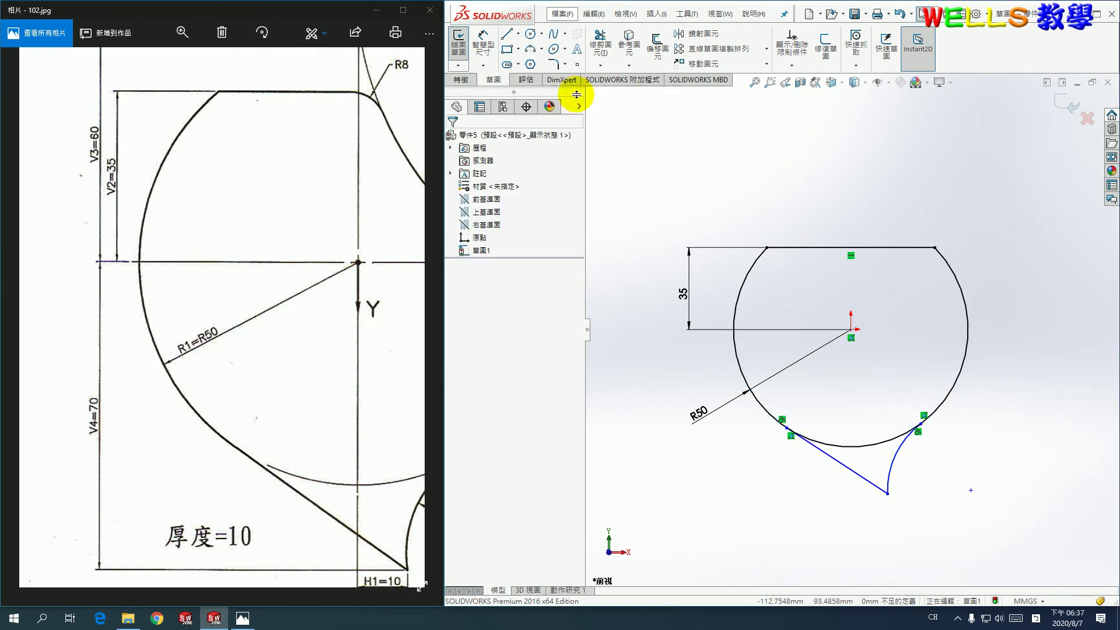
pyautogui.click(487, 50)
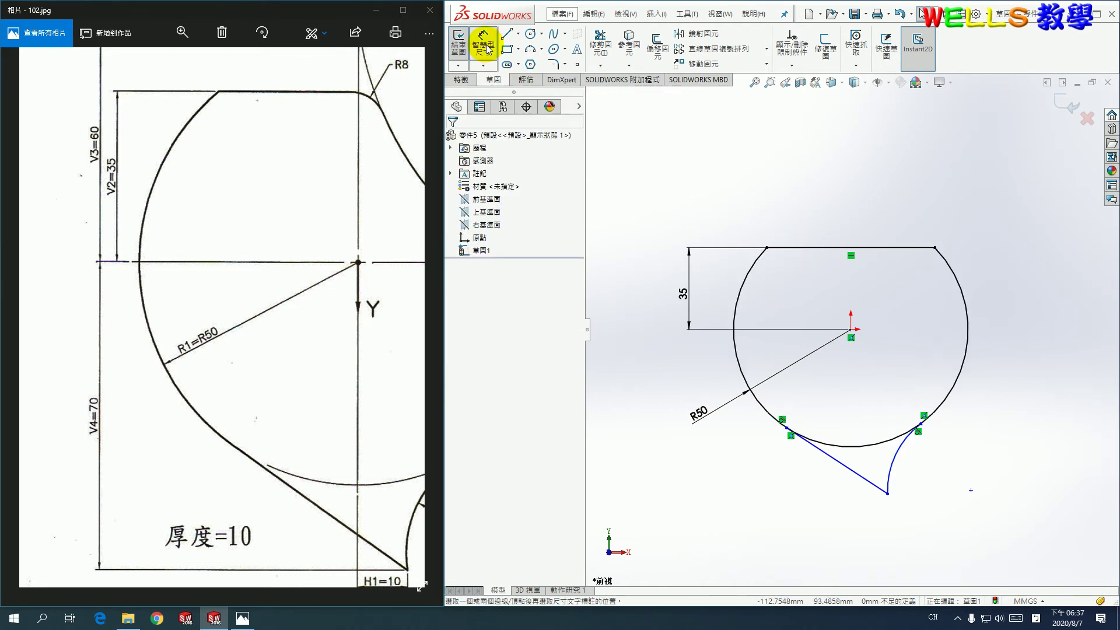
pyautogui.click(887, 494)
pyautogui.click(850, 329)
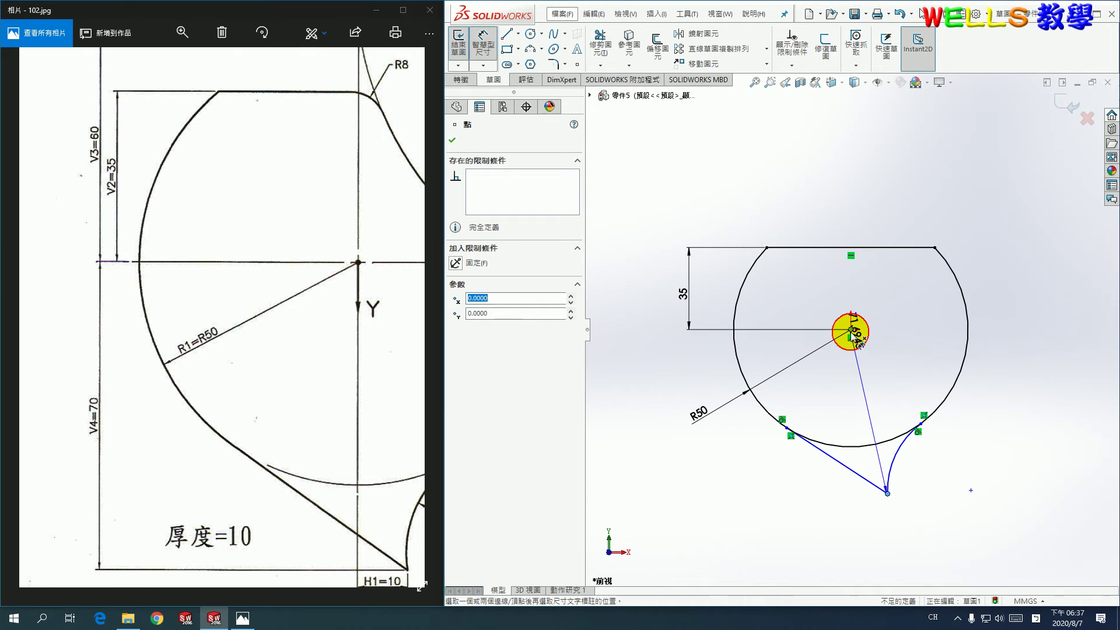
pyautogui.click(869, 512)
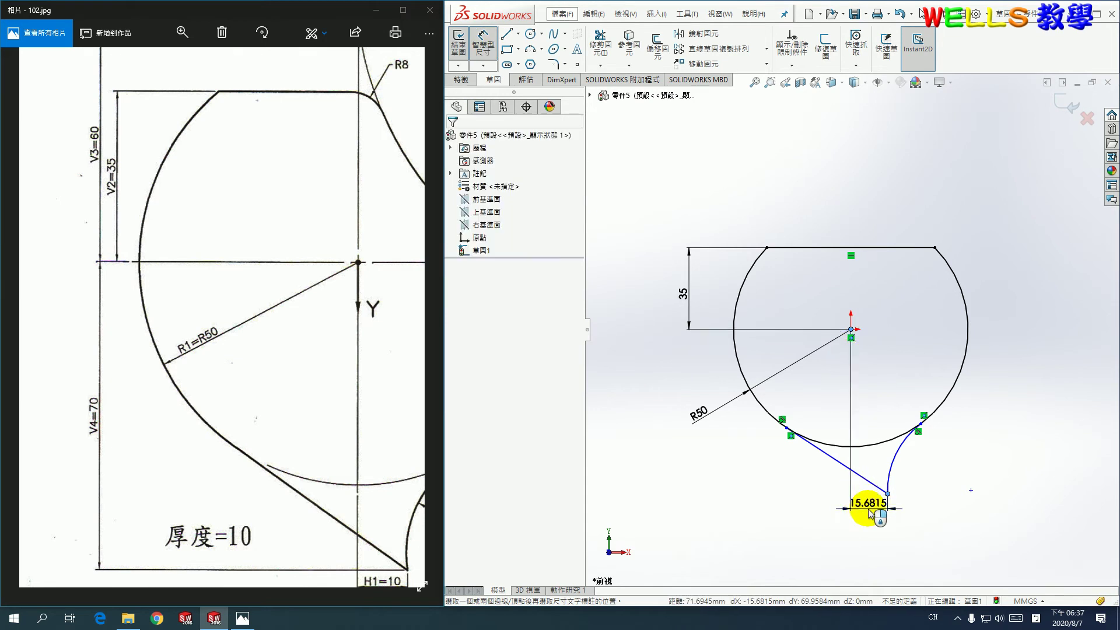
pyautogui.moveTo(313, 473); pyautogui.dragTo(277, 333)
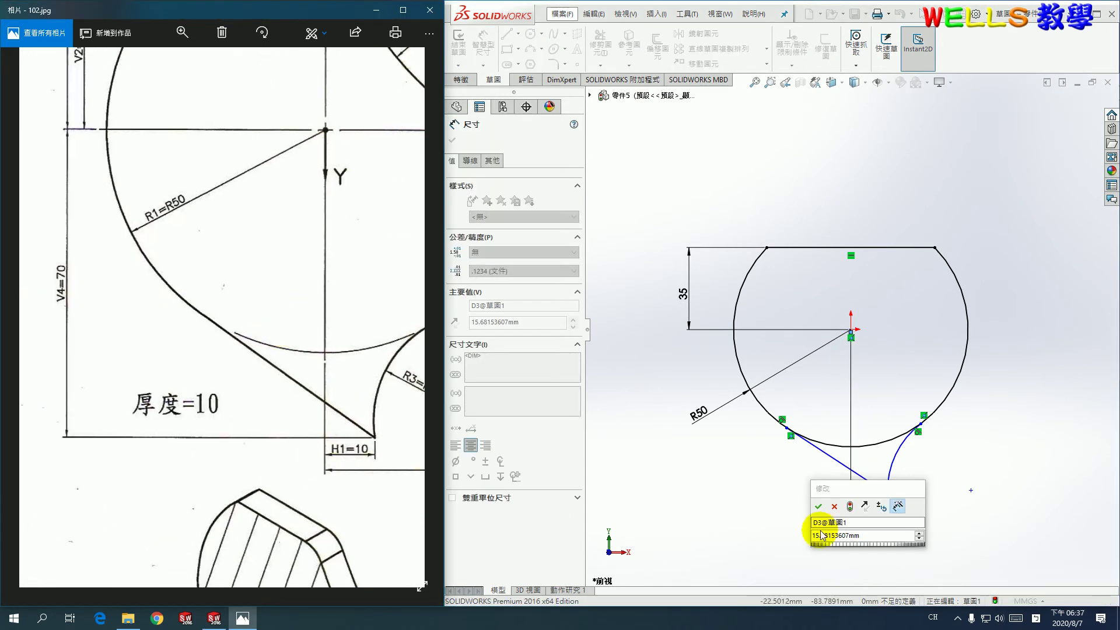
pyautogui.click(881, 534)
pyautogui.write('10')
pyautogui.press('Return')
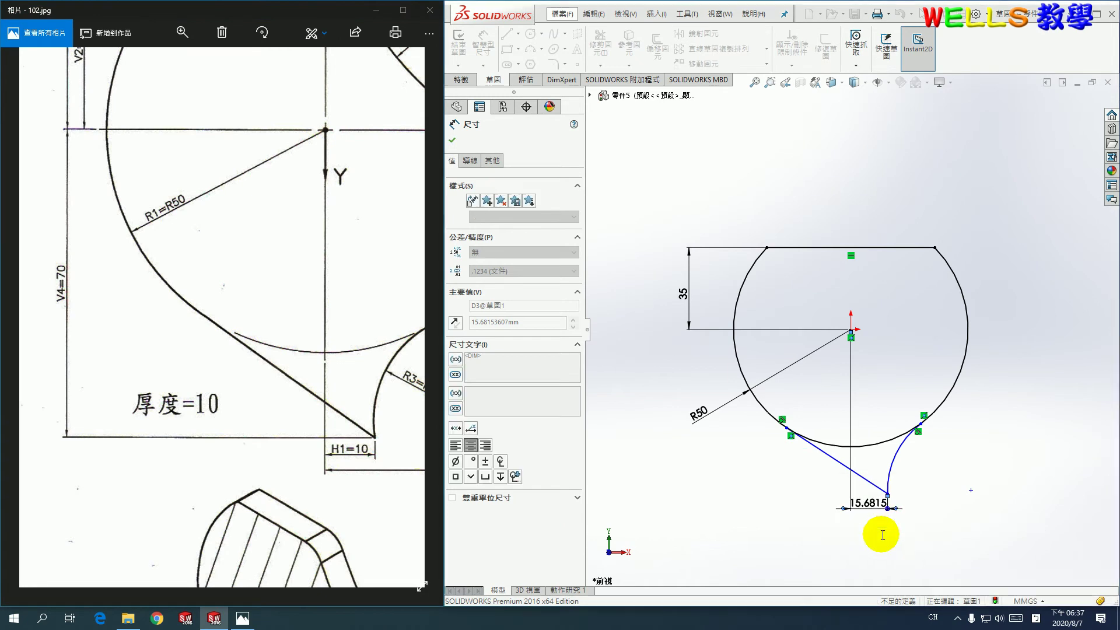
# Dimension the lobe tip 70 below the circle centre.
pyautogui.click(873, 493)
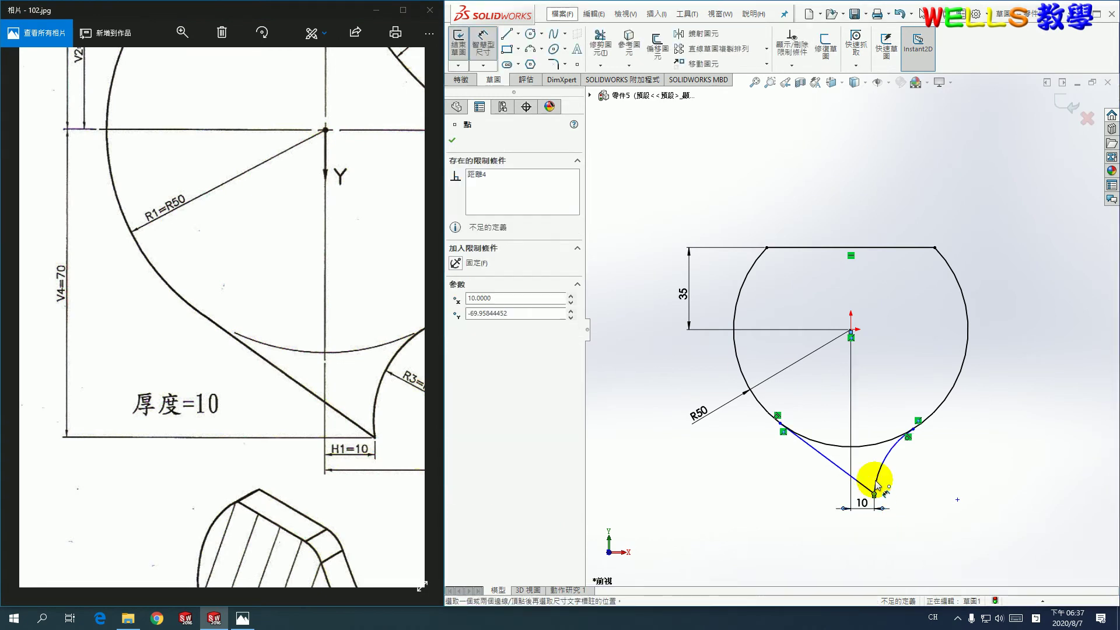
pyautogui.click(851, 330)
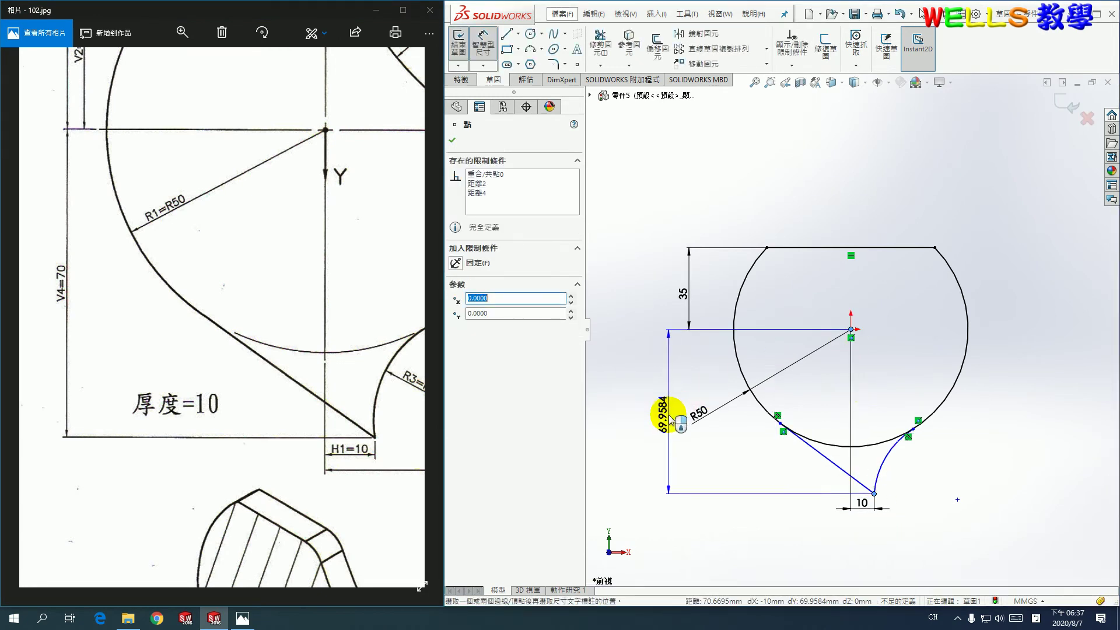
pyautogui.click(669, 415)
pyautogui.write('70')
pyautogui.press('Return')
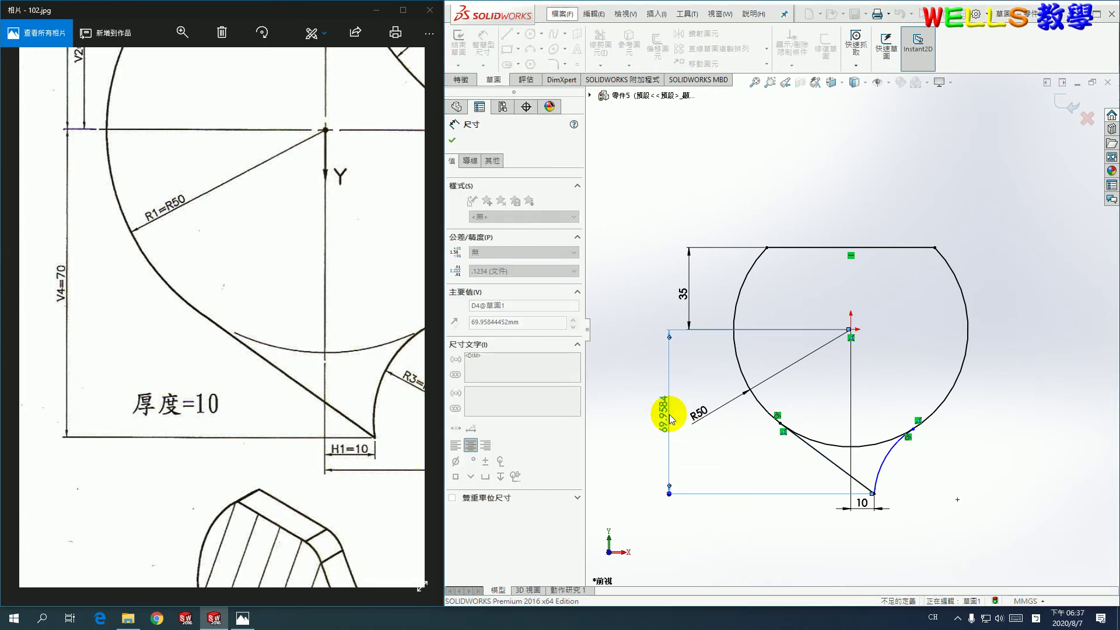
# Give the right-hand arc an R30 radius dimension and finish dimensioning.
pyautogui.click(884, 477)
pyautogui.moveTo(387, 388); pyautogui.dragTo(300, 370)
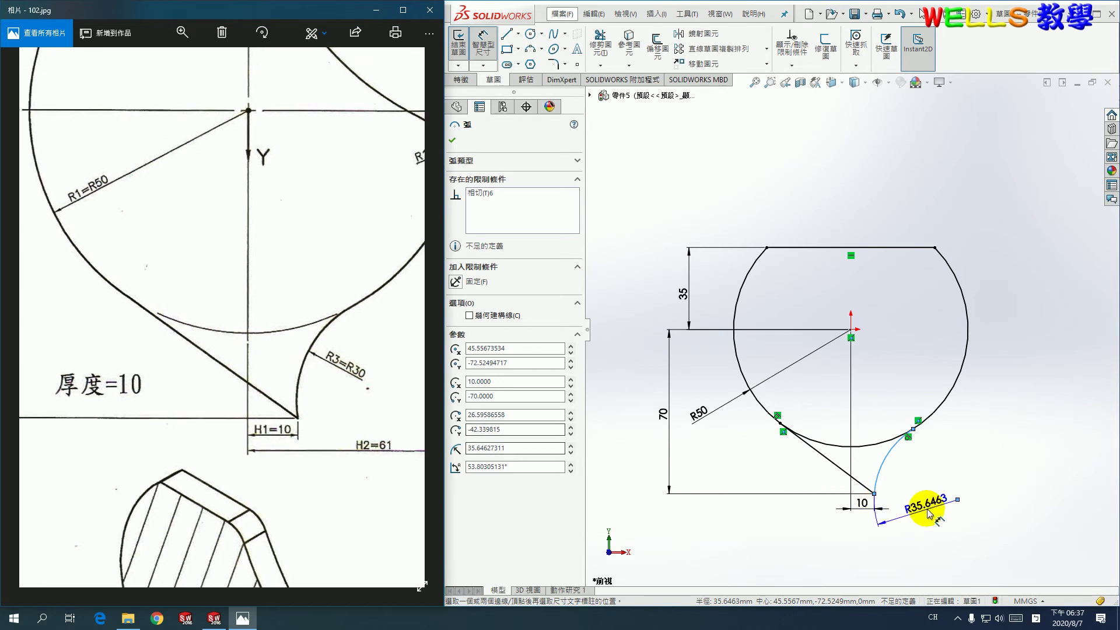
pyautogui.click(907, 475)
pyautogui.press('Return')
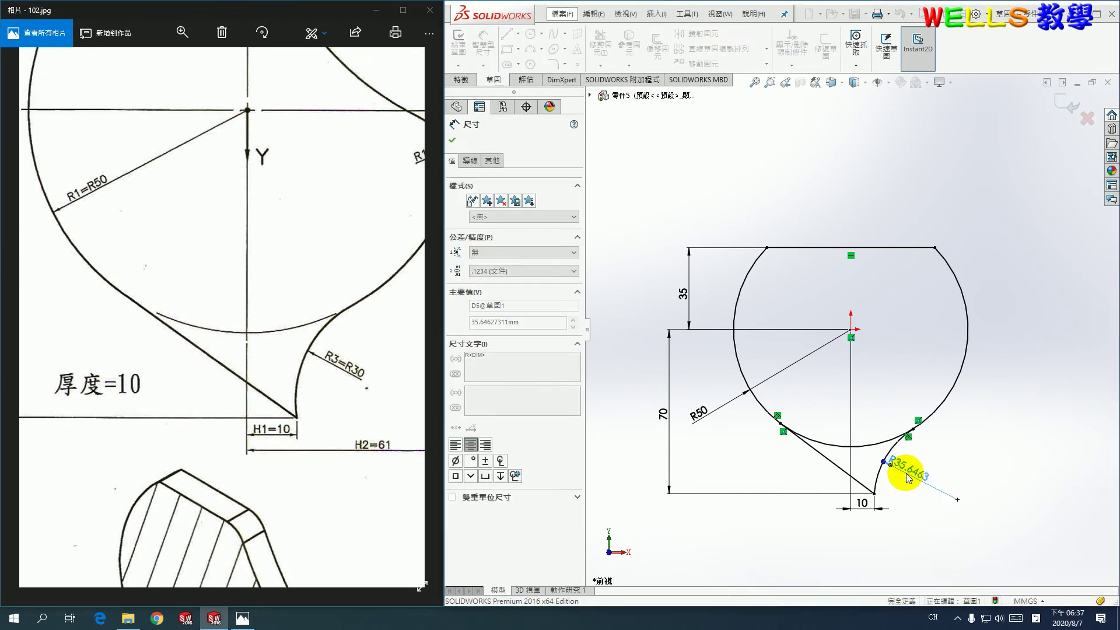
pyautogui.press('Return')
pyautogui.click(1070, 108)
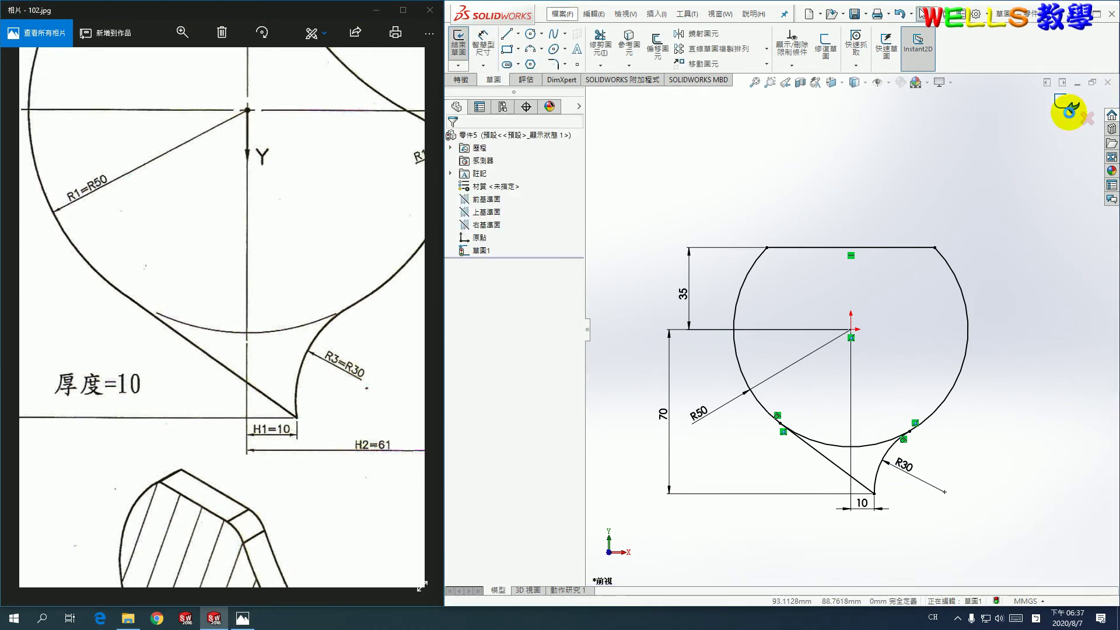
# Extrude all sketch regions 10 mm in the reversed direction, then start an extruded-cut sketch on the front face.
pyautogui.press('e')
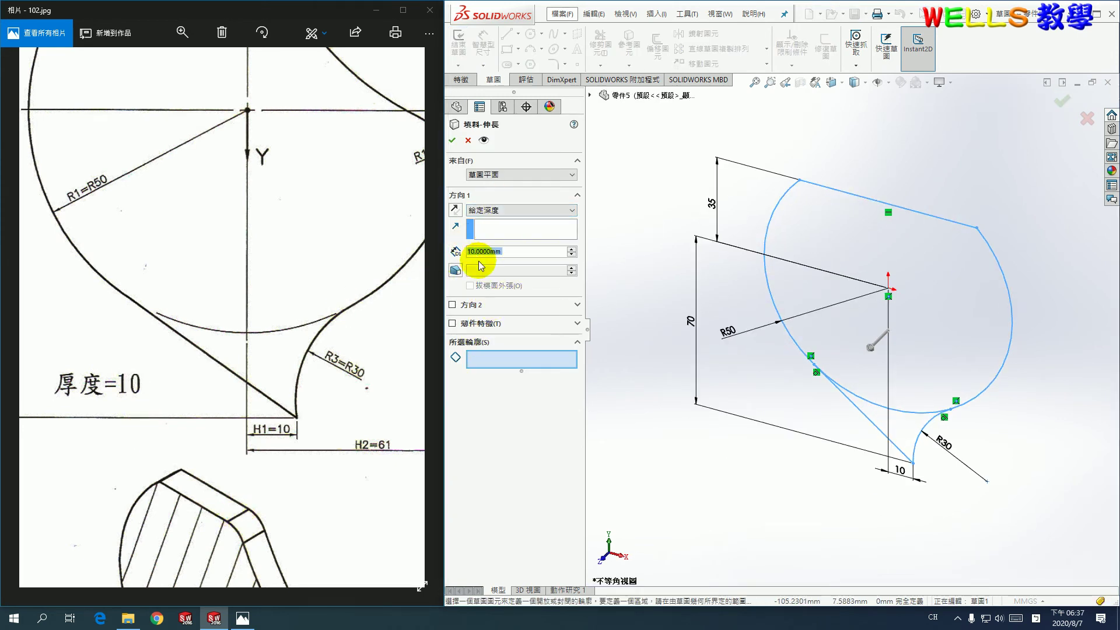
pyautogui.click(456, 209)
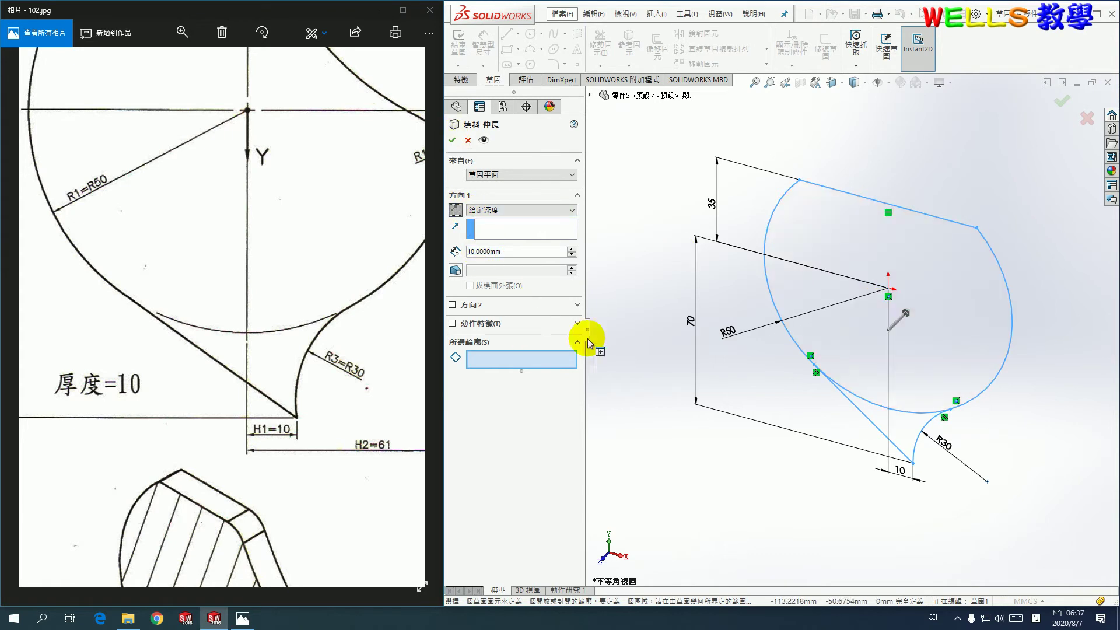
pyautogui.click(943, 320)
pyautogui.click(916, 440)
pyautogui.click(414, 304)
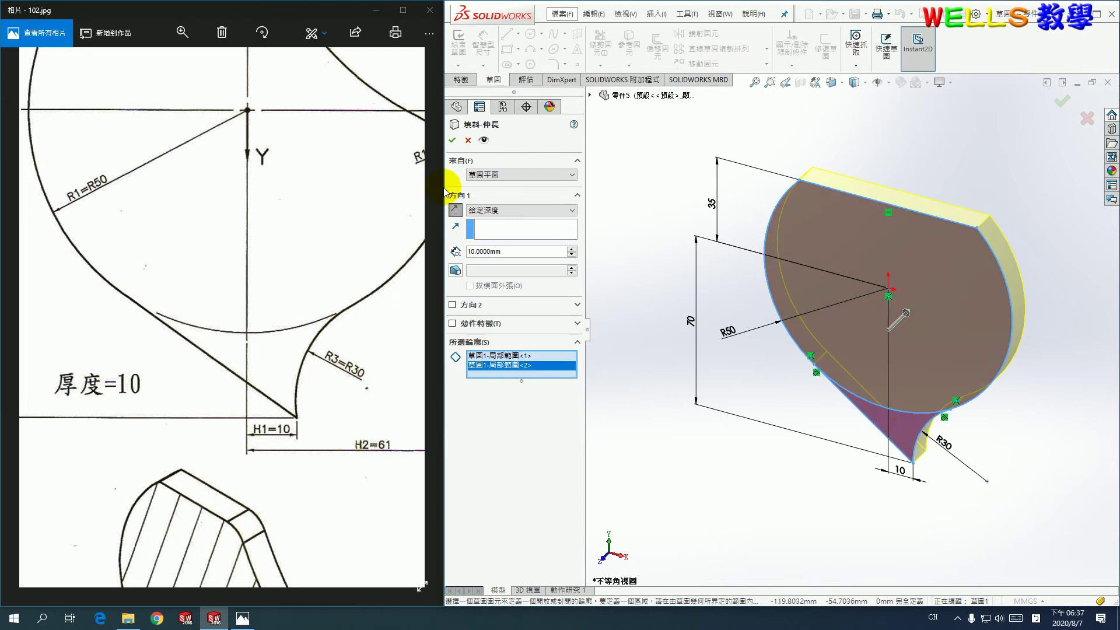
pyautogui.click(452, 142)
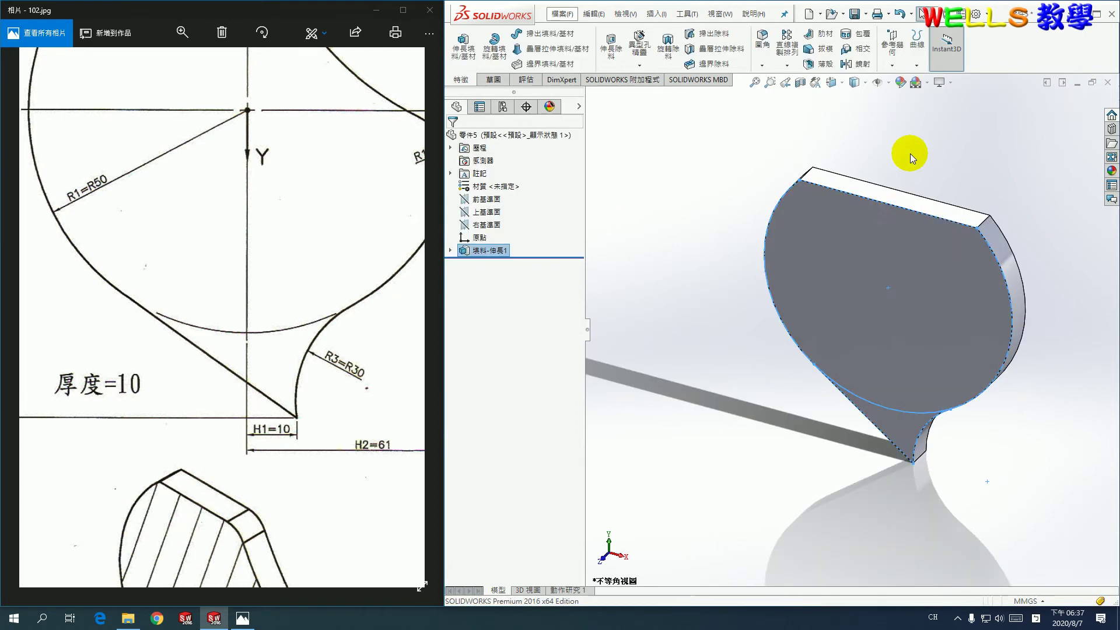
pyautogui.click(610, 46)
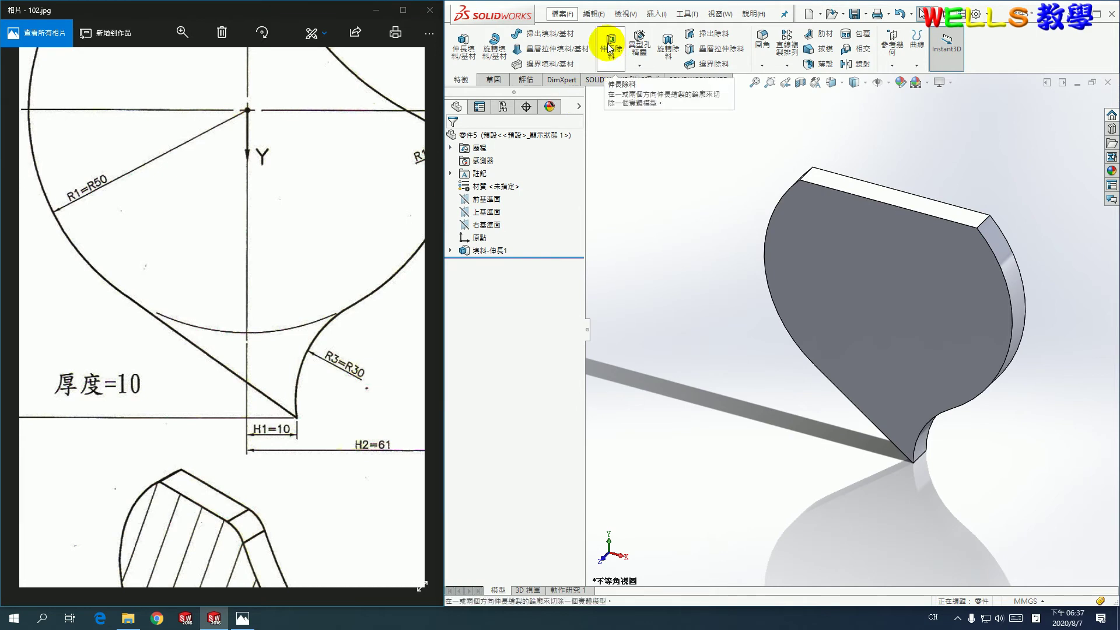
pyautogui.click(881, 318)
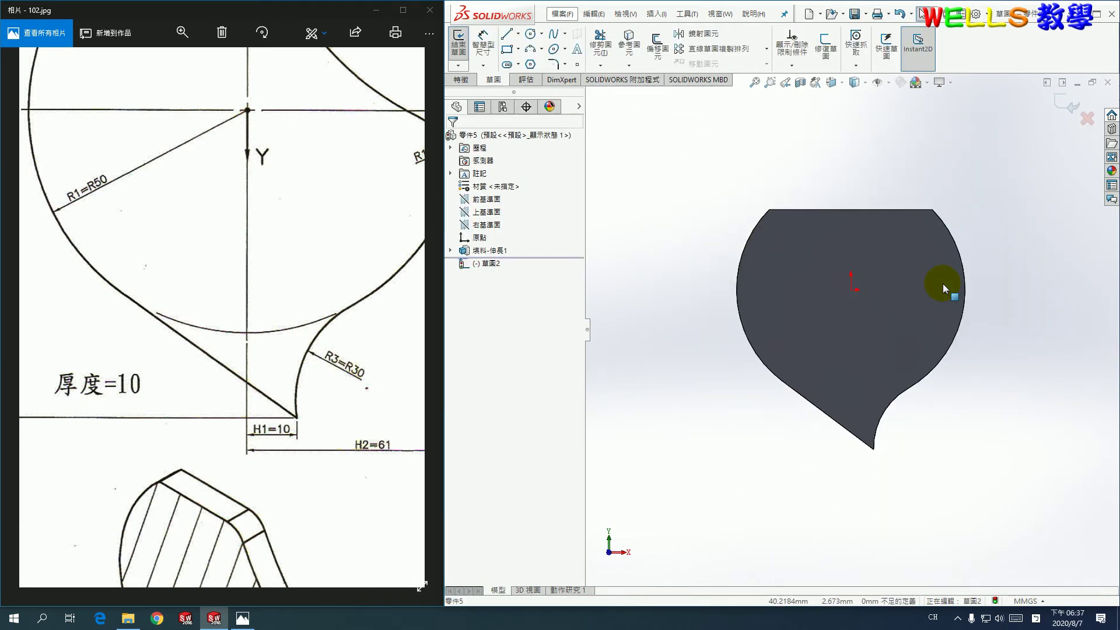
# Draw vertical and horizontal construction lines from the origin.
pyautogui.click(506, 37)
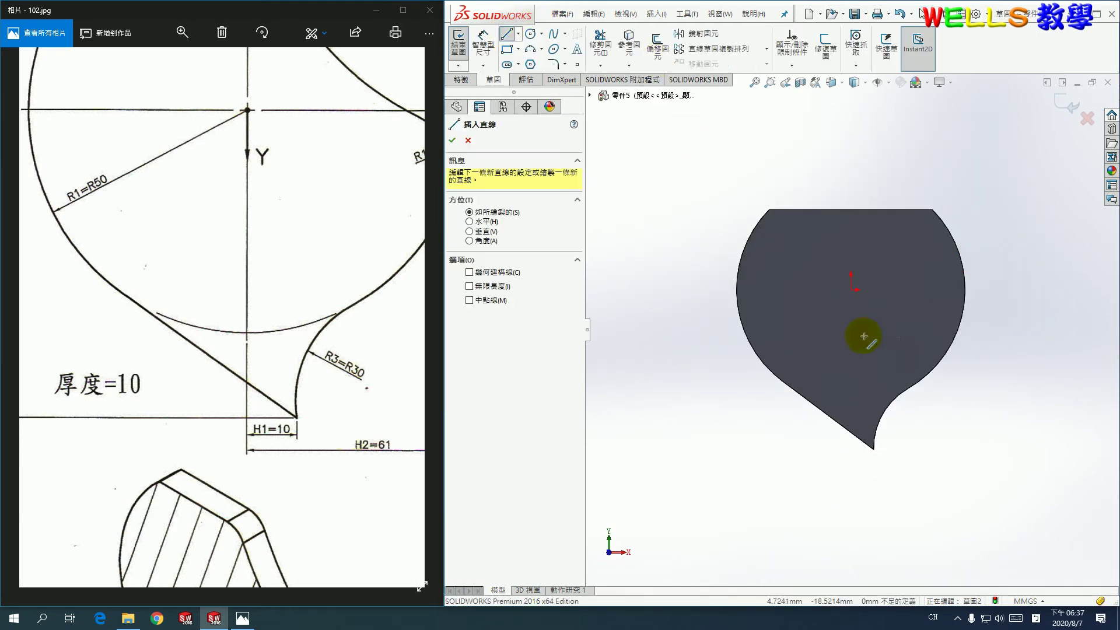
pyautogui.moveTo(852, 290); pyautogui.dragTo(850, 102)
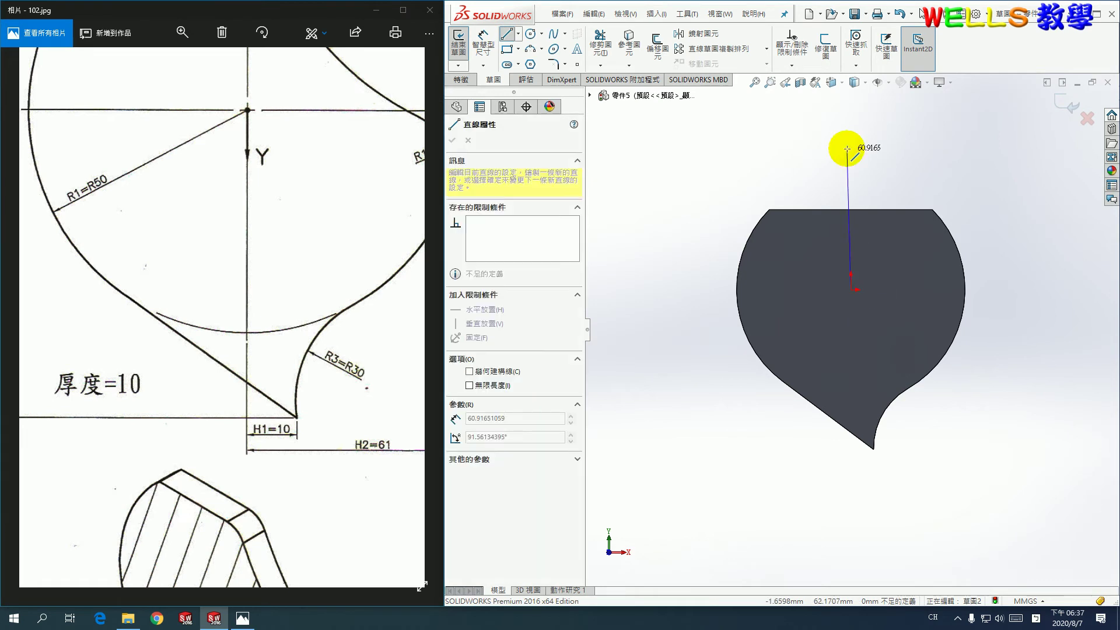
pyautogui.rightClick(849, 102)
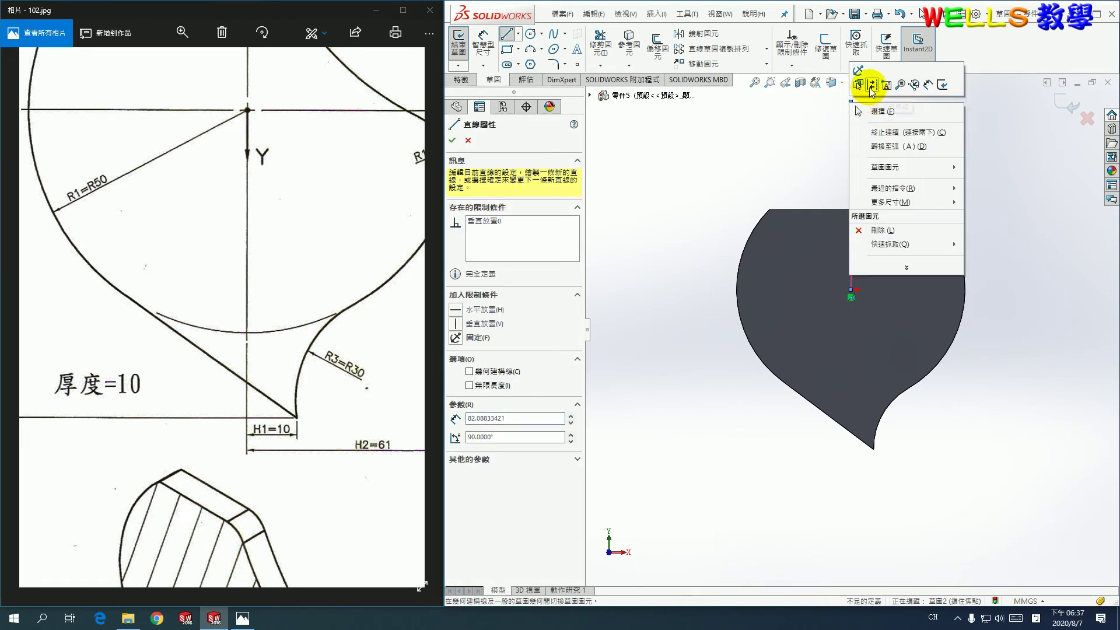
pyautogui.click(868, 108)
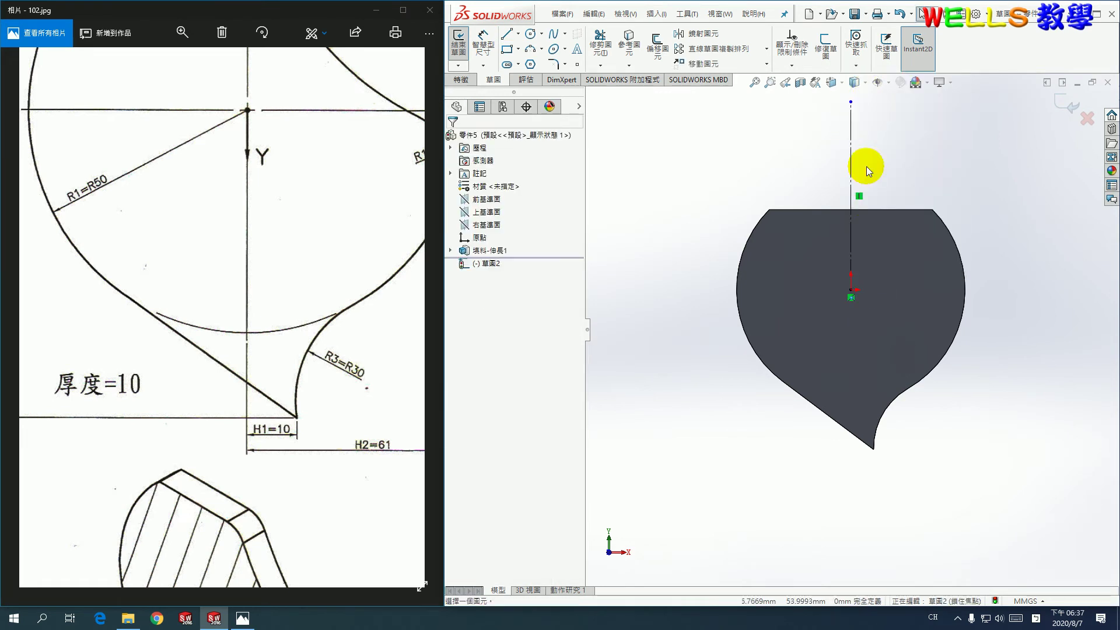
pyautogui.click(510, 40)
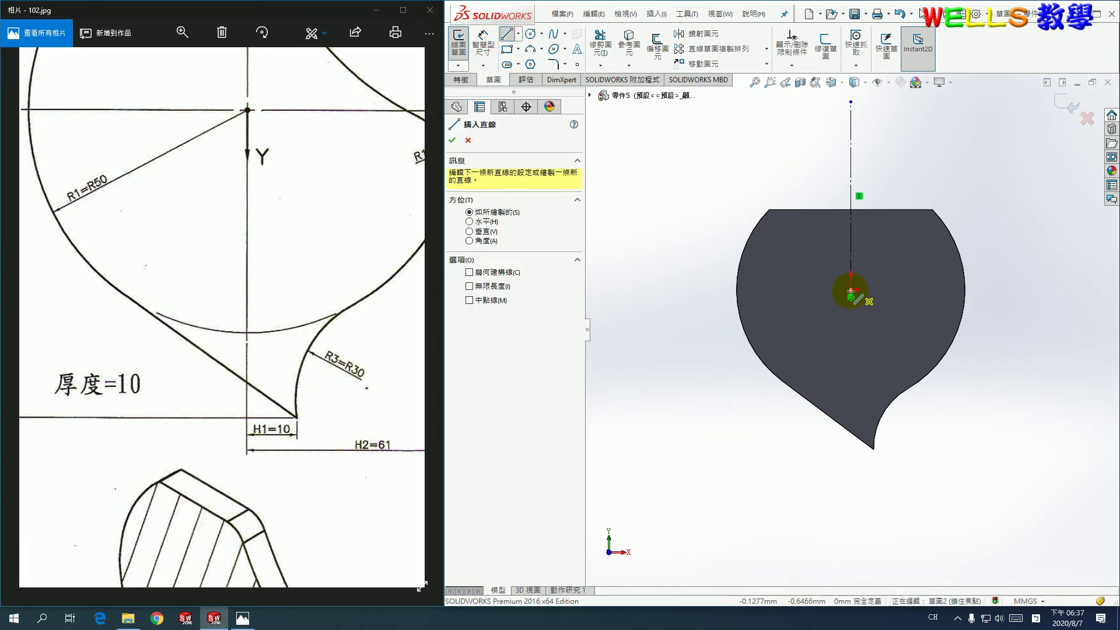
pyautogui.click(850, 289)
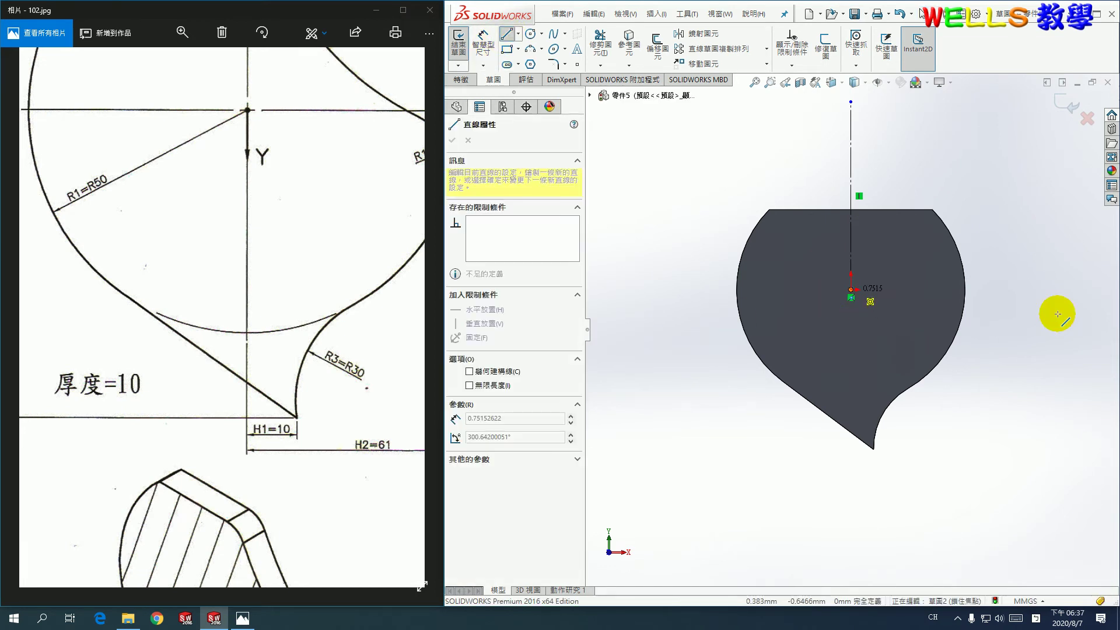
pyautogui.click(1073, 287)
pyautogui.rightClick(1073, 287)
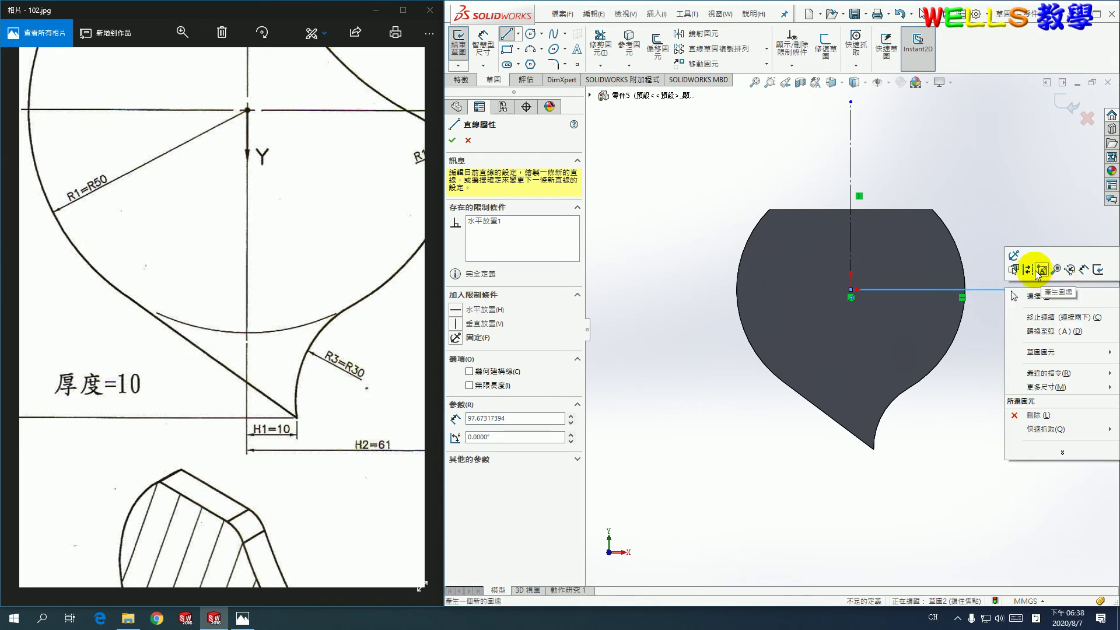
pyautogui.click(1027, 270)
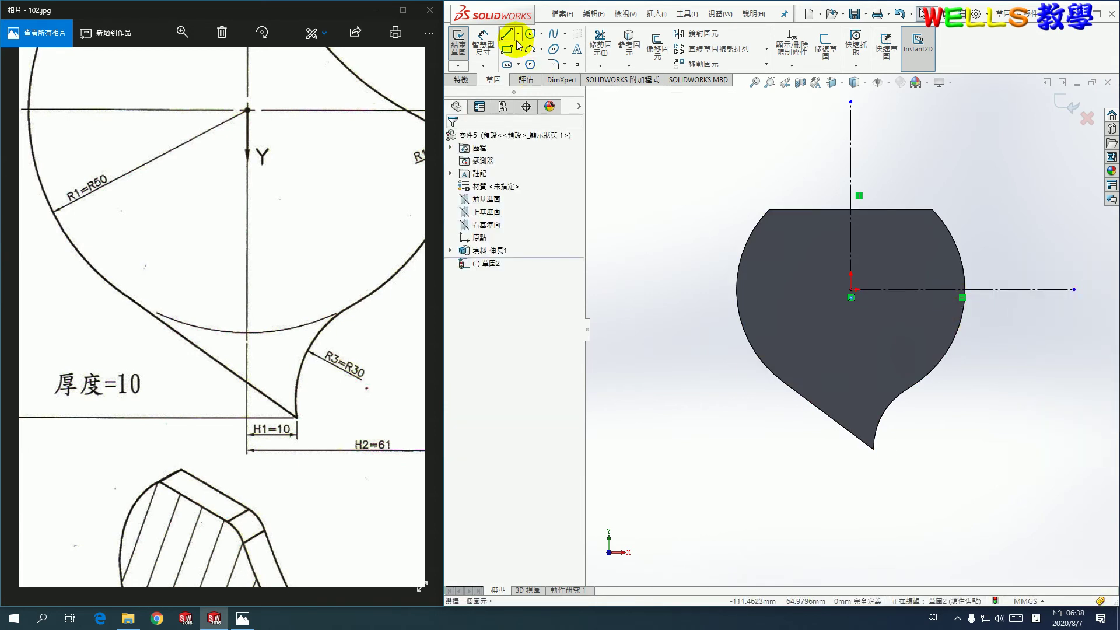
# Draw a three-point arc from the vertical line's top to right of the plate.
pyautogui.click(530, 54)
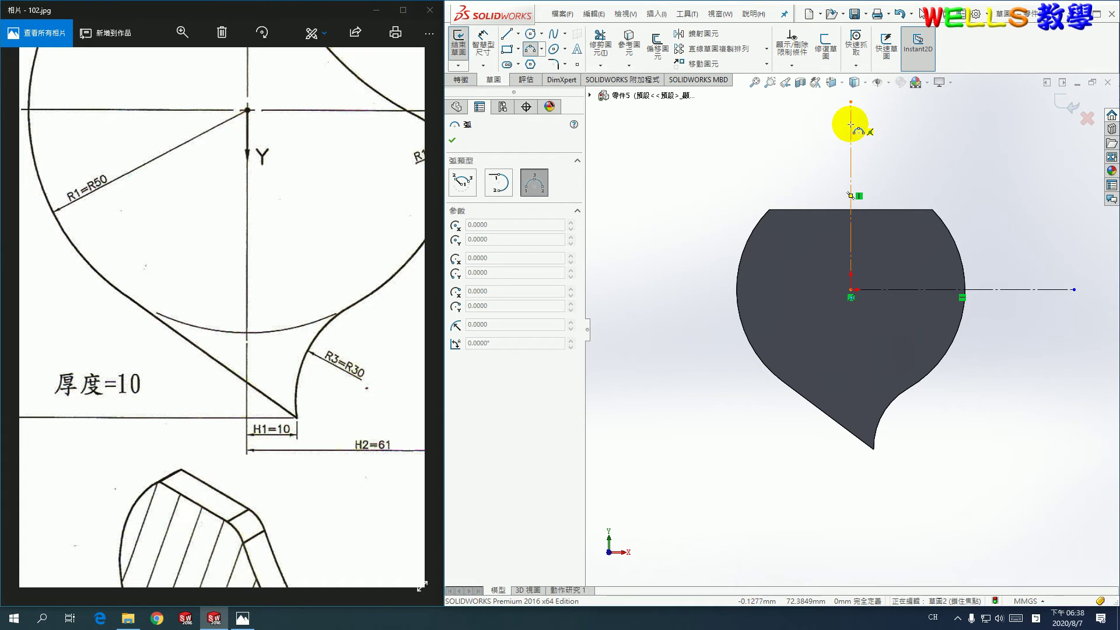
pyautogui.click(850, 124)
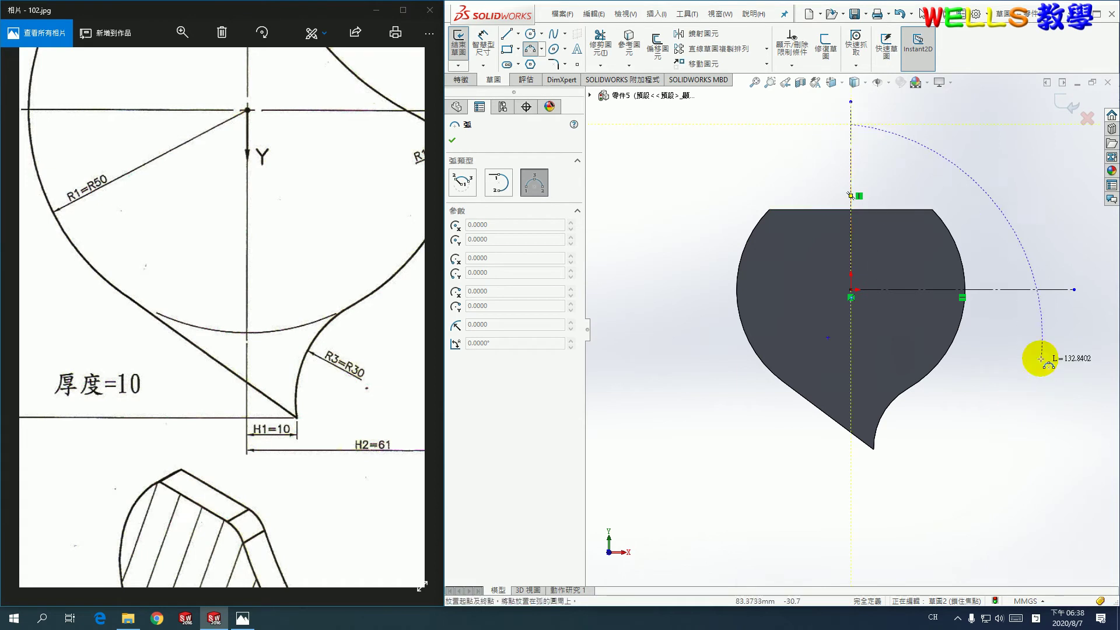
pyautogui.click(1047, 315)
pyautogui.click(943, 248)
pyautogui.press('Escape')
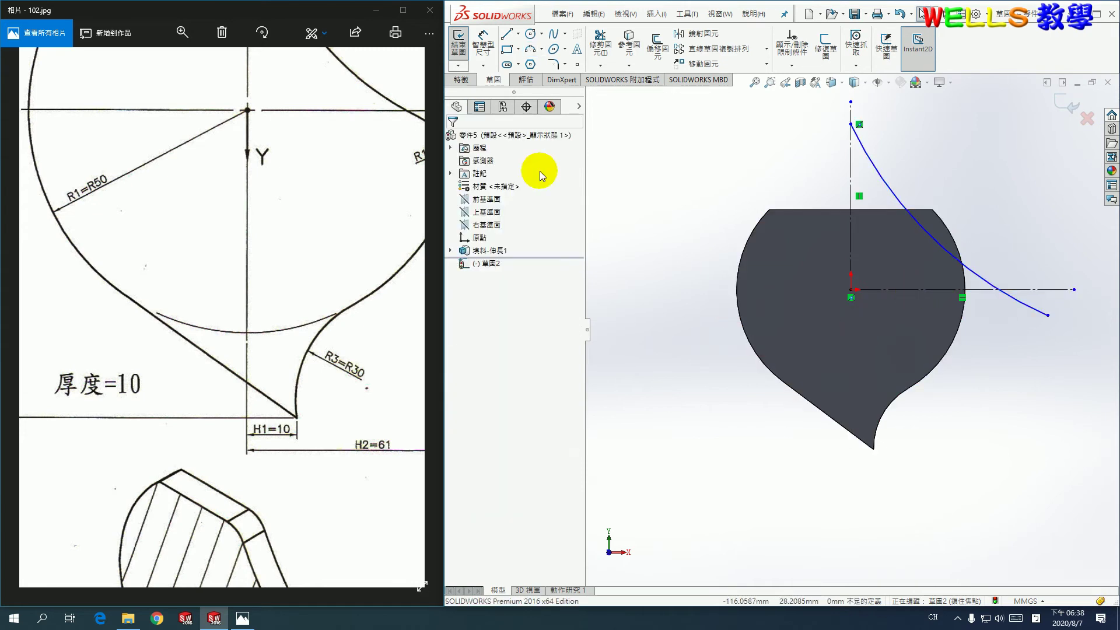
# Begin dimensioning the arc's lower endpoint from the horizontal centreline.
pyautogui.click(489, 47)
pyautogui.click(1047, 315)
pyautogui.click(1045, 290)
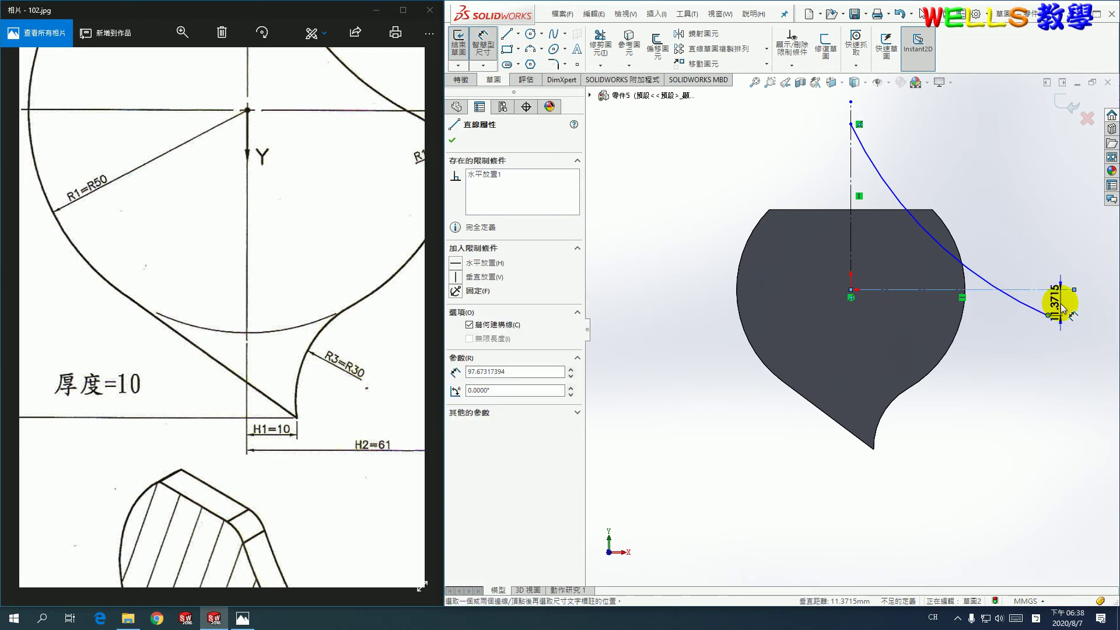
# Place the arc's lower endpoint 7 mm below the horizontal centreline and 61 mm right of the origin.
pyautogui.click(1061, 306)
pyautogui.moveTo(338, 262); pyautogui.dragTo(245, 228)
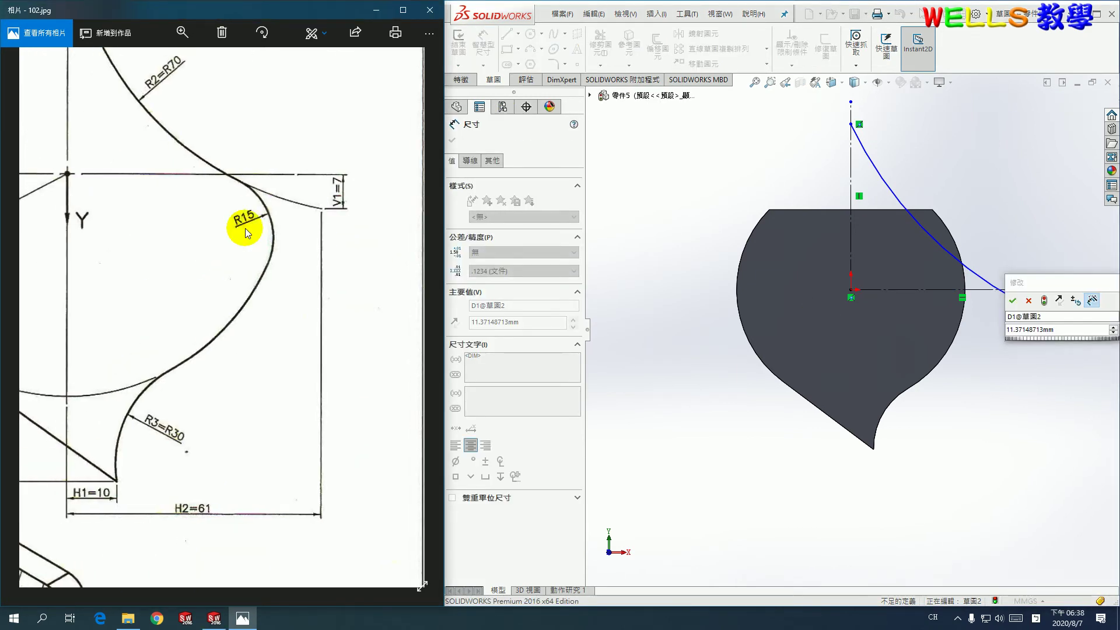
pyautogui.click(1062, 330)
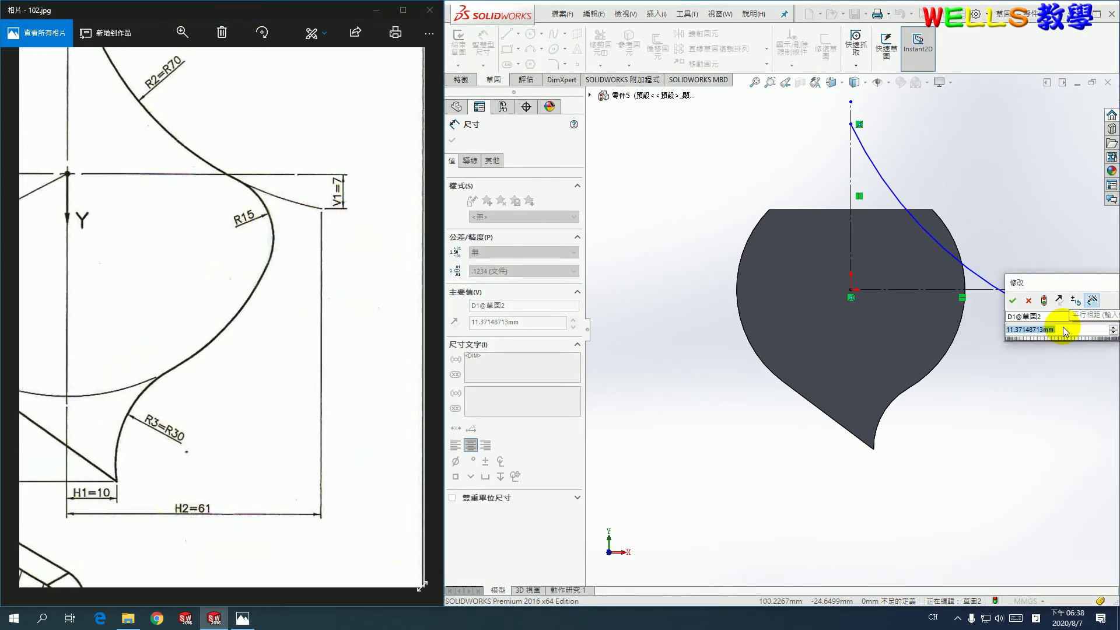
pyautogui.write('7')
pyautogui.press('Return')
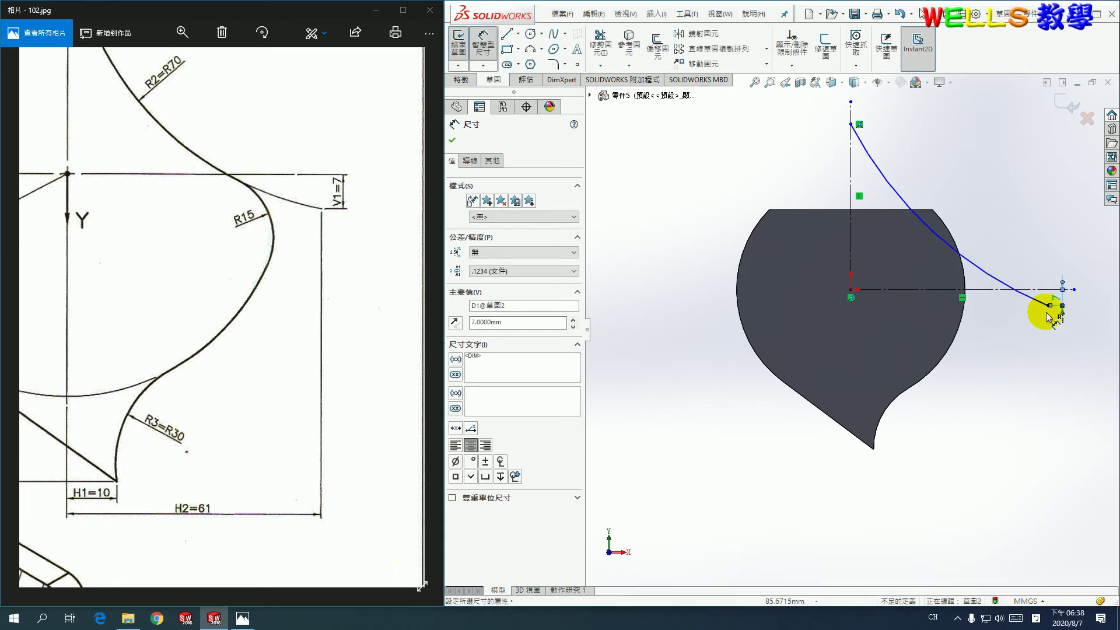
pyautogui.click(1048, 305)
pyautogui.click(851, 290)
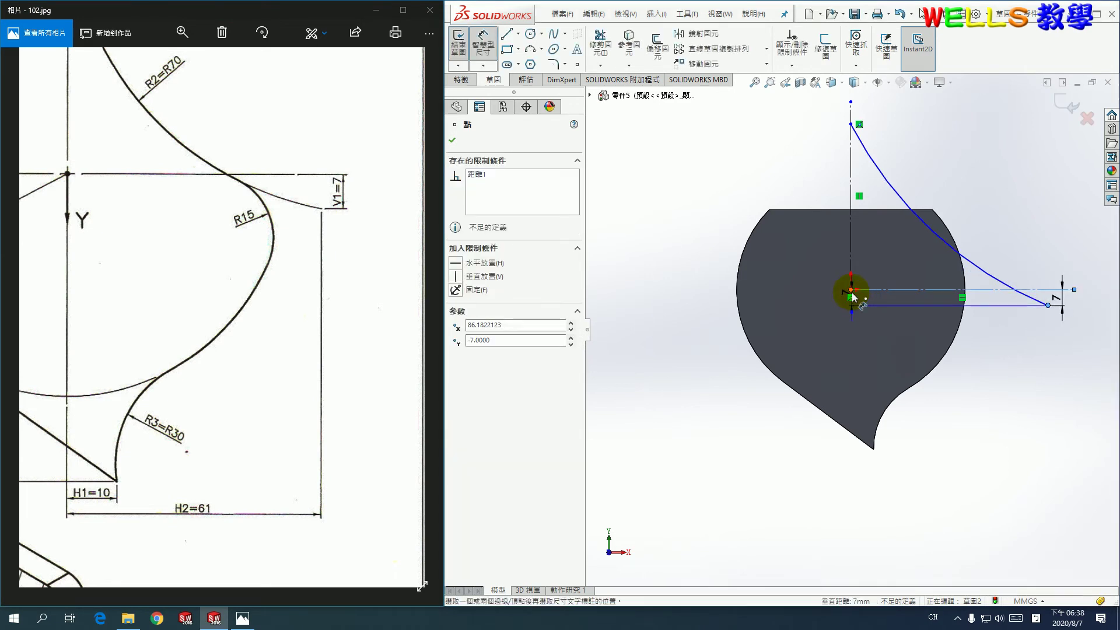
pyautogui.click(966, 468)
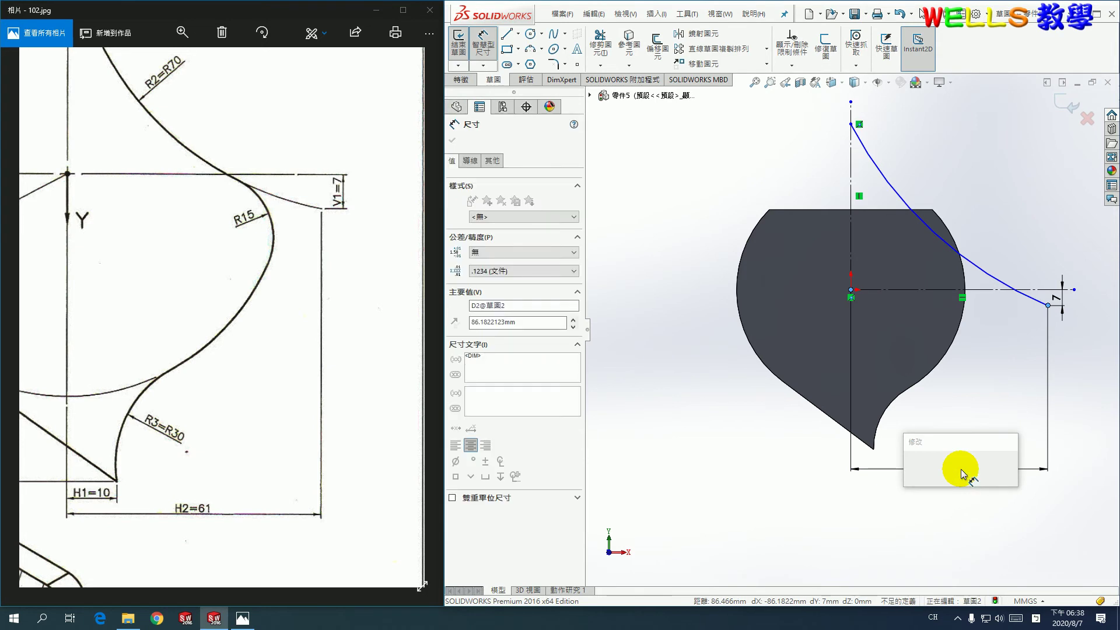
pyautogui.write('61')
pyautogui.press('Return')
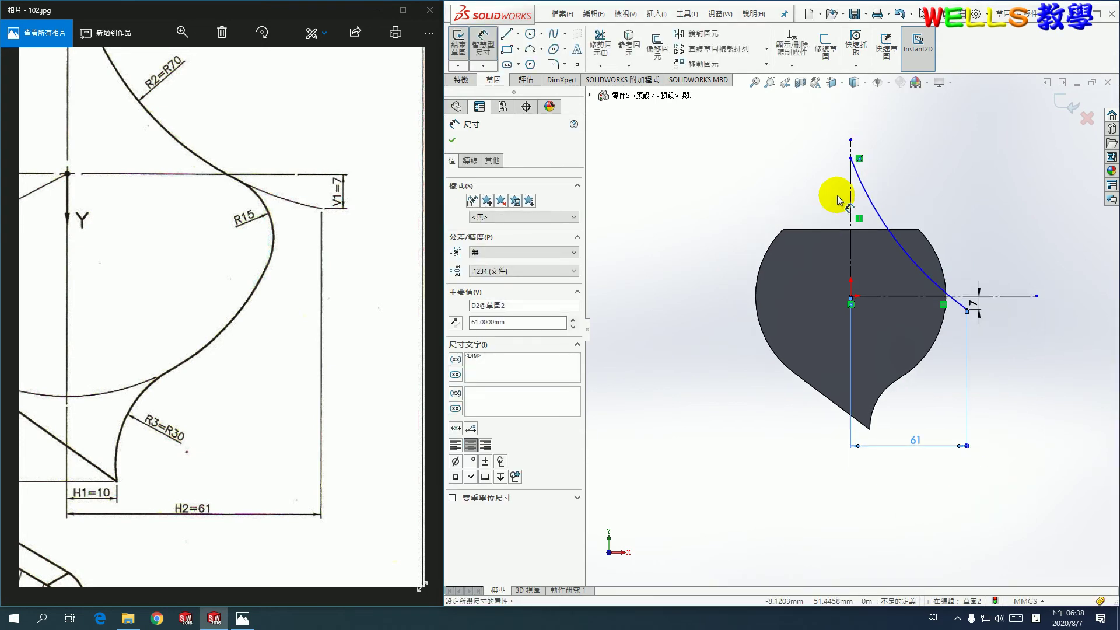
# Set the arc's top point 60 mm above the origin and its radius to R70.
pyautogui.moveTo(201, 214)
pyautogui.mouseDown()
pyautogui.moveTo(267, 269)
pyautogui.moveTo(254, 238)
pyautogui.mouseUp()
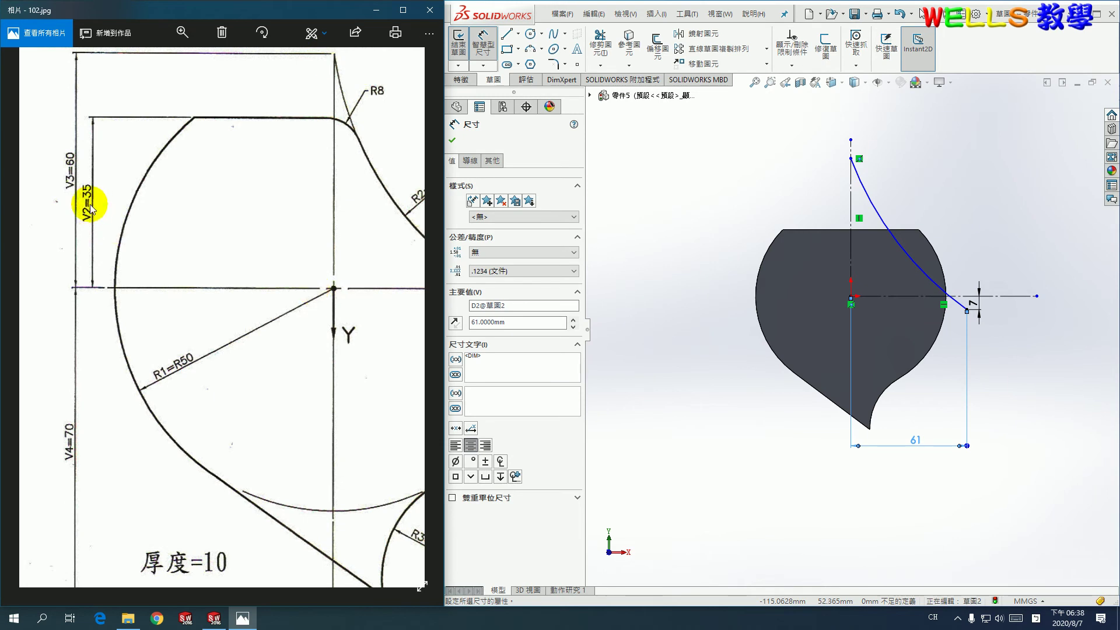
pyautogui.click(850, 158)
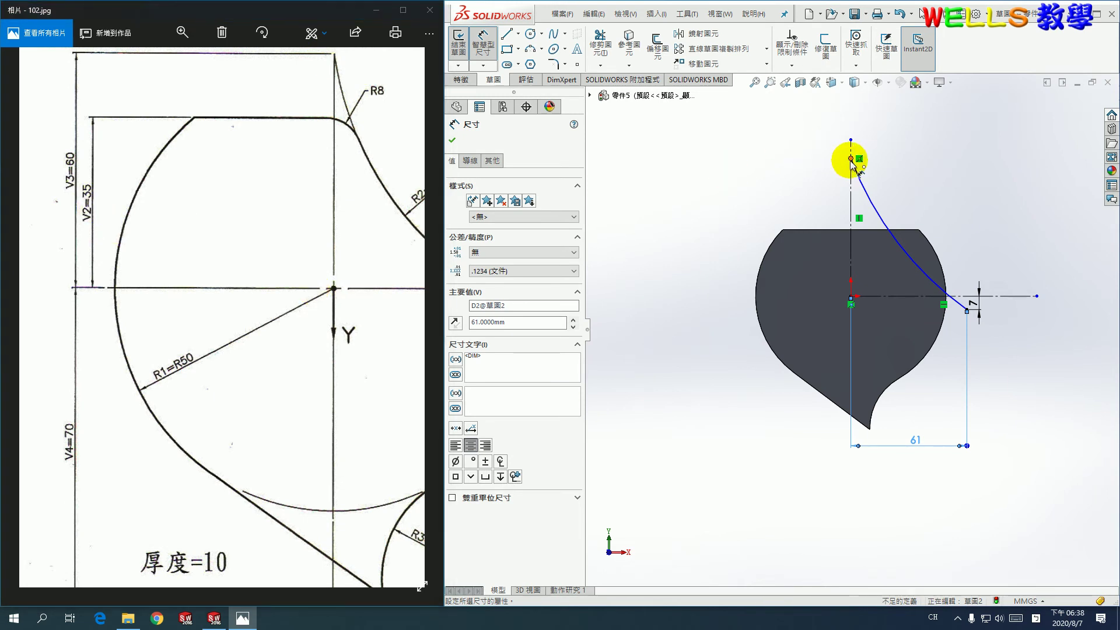
pyautogui.click(851, 296)
pyautogui.click(694, 239)
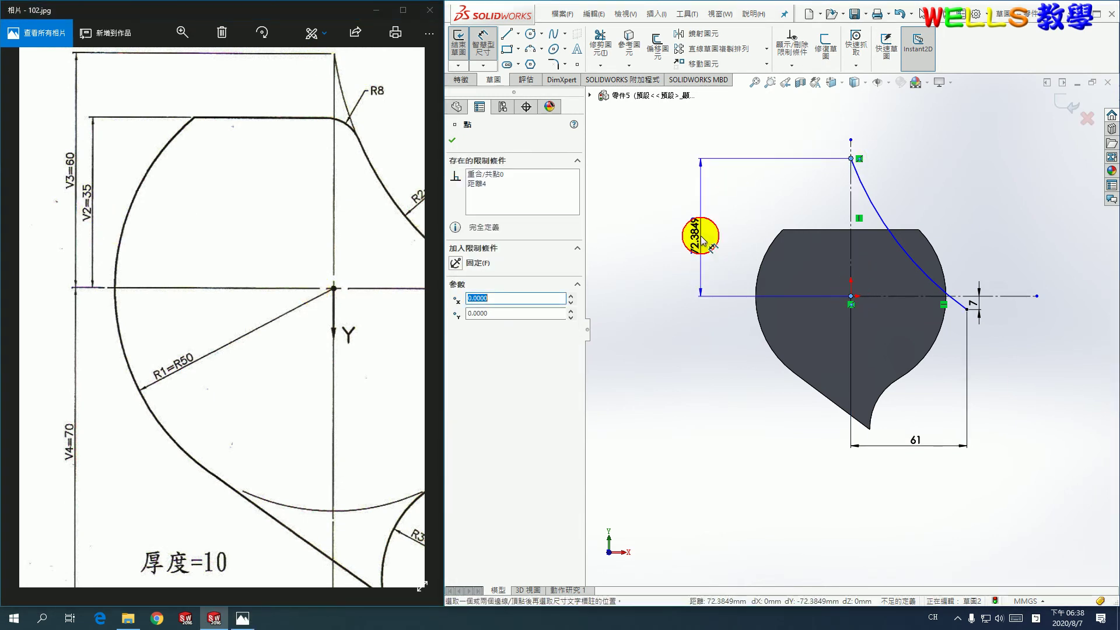
pyautogui.write('60')
pyautogui.press('Return')
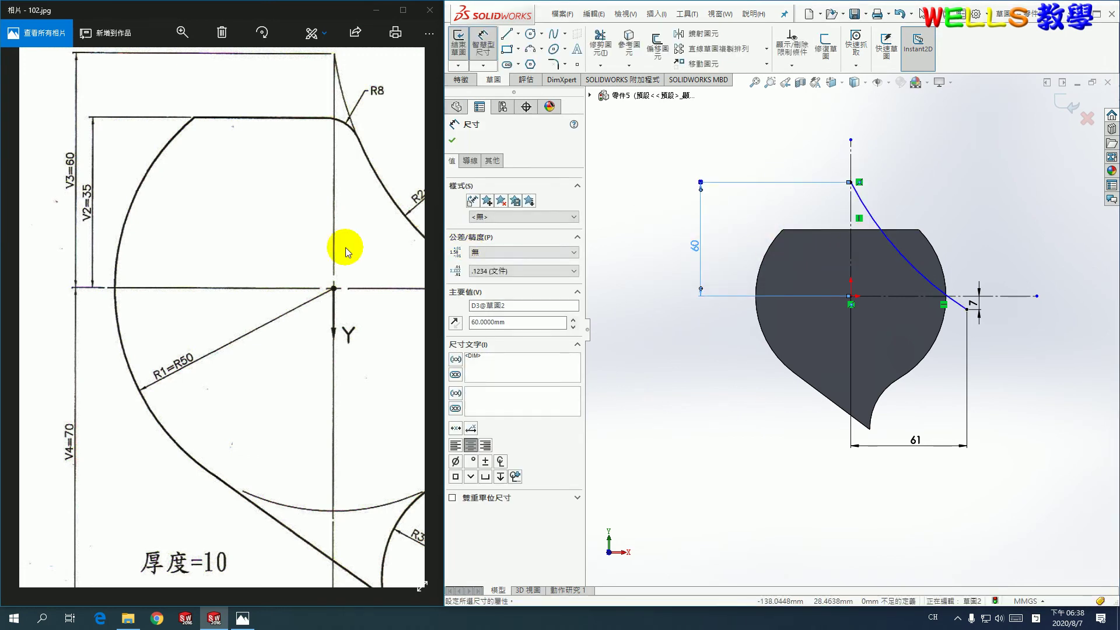
pyautogui.moveTo(350, 245); pyautogui.dragTo(217, 268)
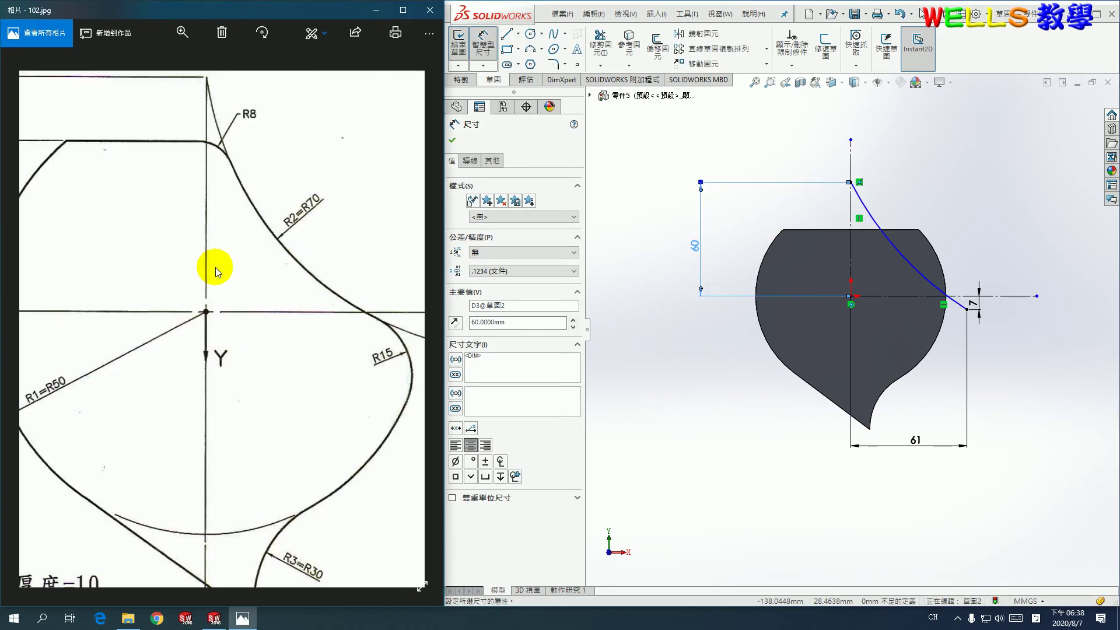
pyautogui.click(879, 224)
pyautogui.click(913, 205)
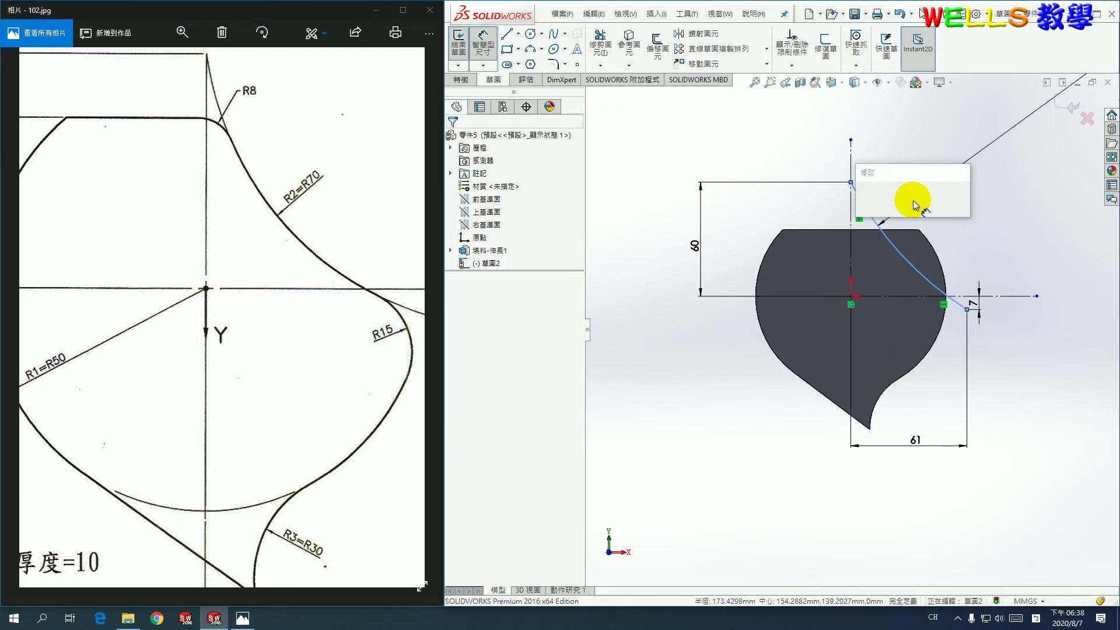
pyautogui.write('70')
pyautogui.press('Return')
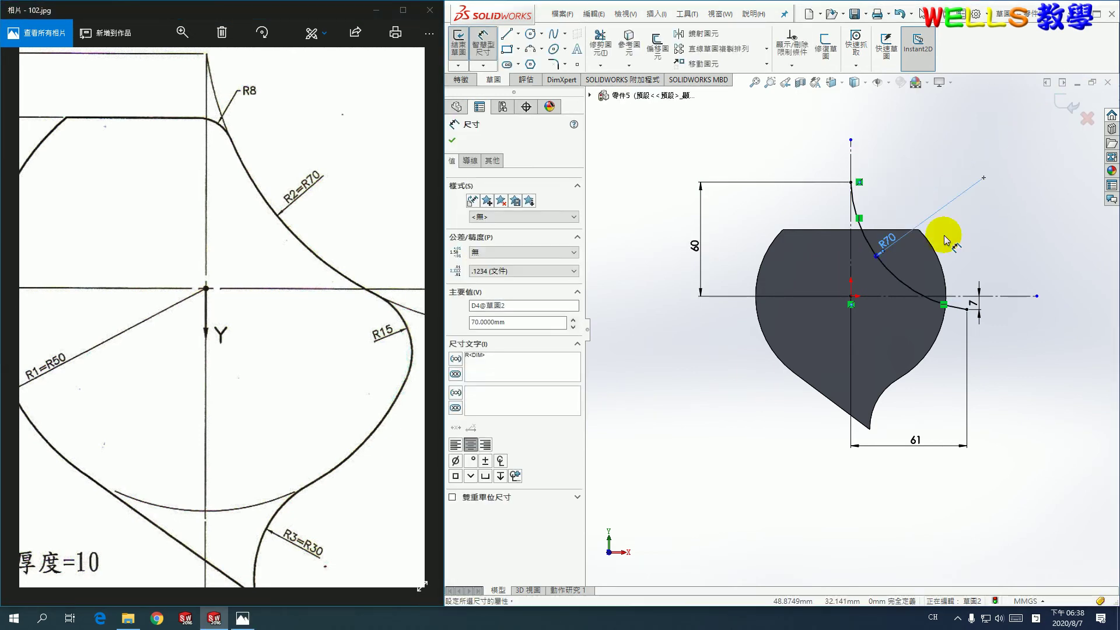
# Cut the plate Through All along the R70 arc sketch.
pyautogui.click(1067, 109)
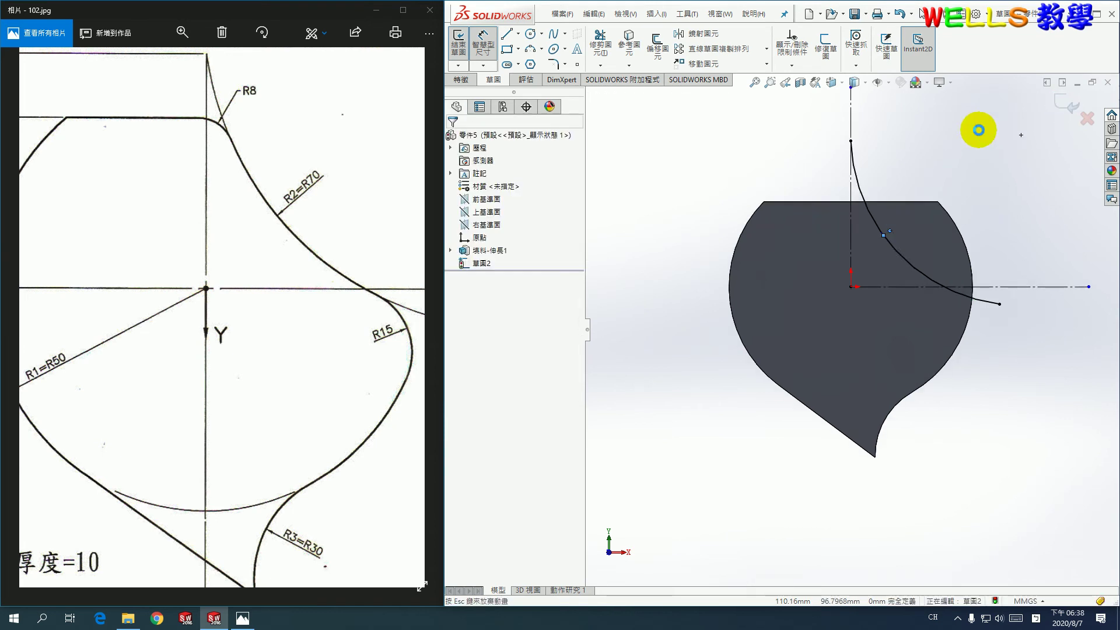
pyautogui.scroll(3, 867, 270)
pyautogui.click(513, 210)
pyautogui.click(509, 229)
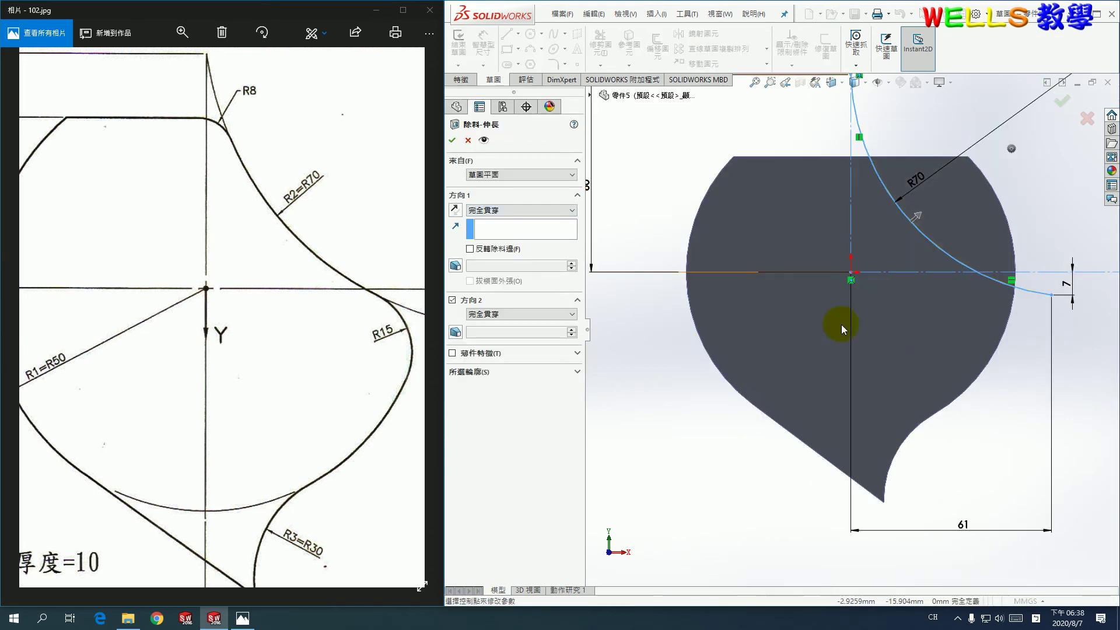
pyautogui.scroll(2, 845, 320)
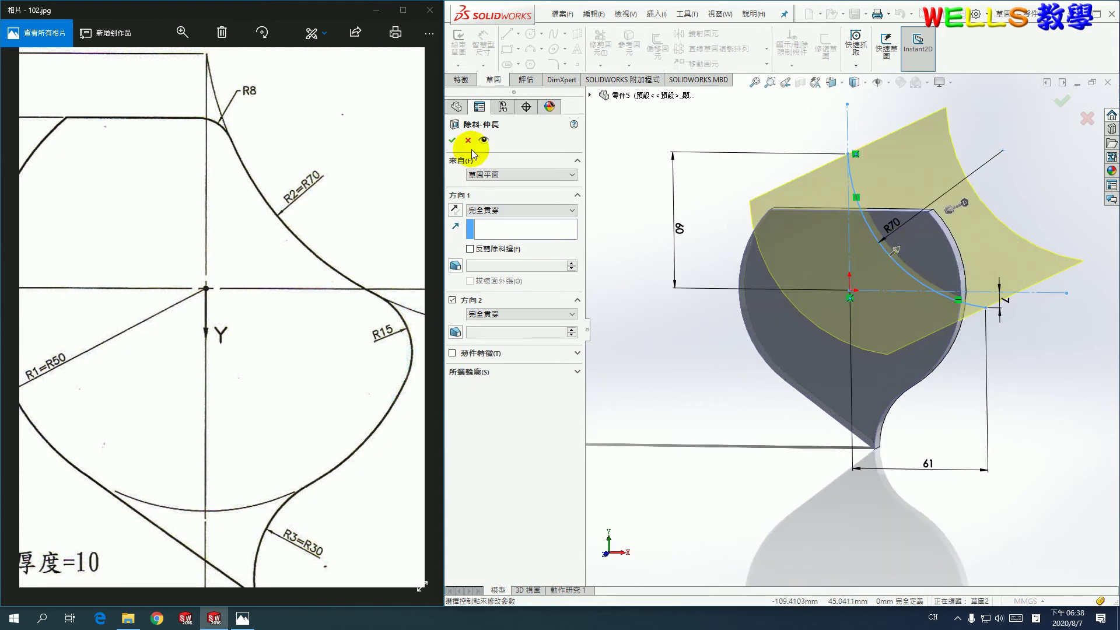
pyautogui.click(454, 142)
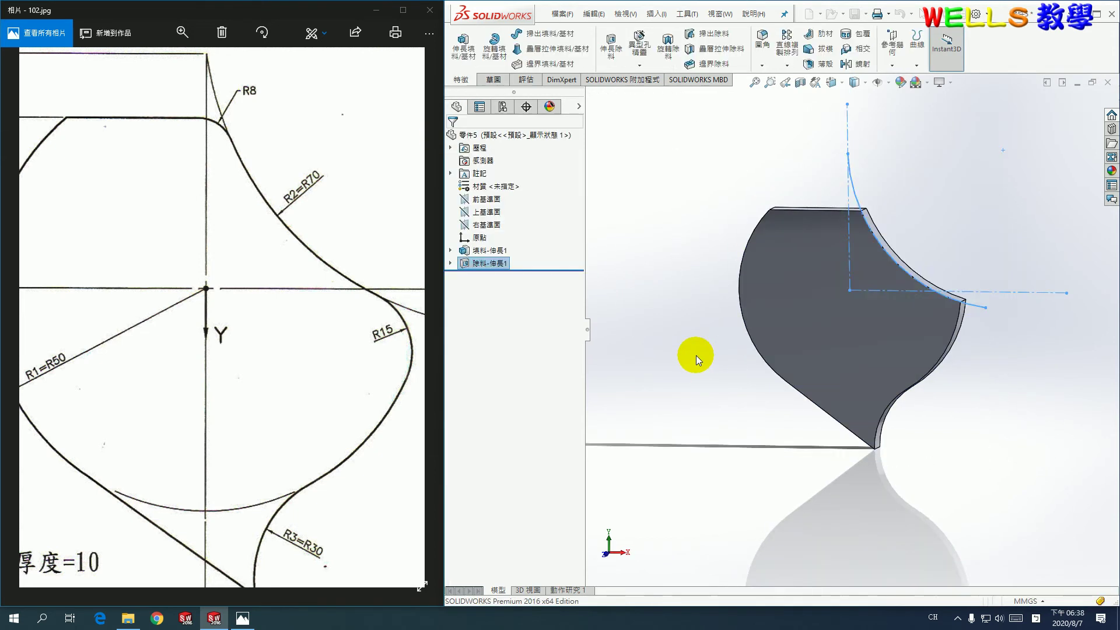
pyautogui.scroll(-3, 950, 259)
# Round the plate's top corner edge with an 8 mm fillet.
pyautogui.moveTo(949, 261); pyautogui.dragTo(862, 295, button='middle')
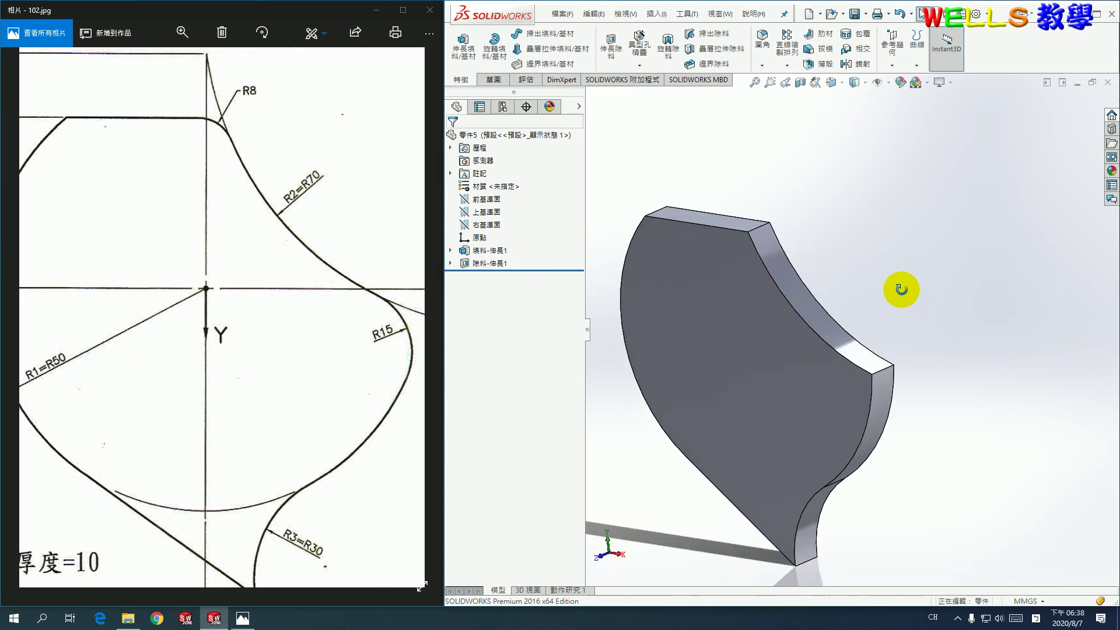
pyautogui.click(762, 40)
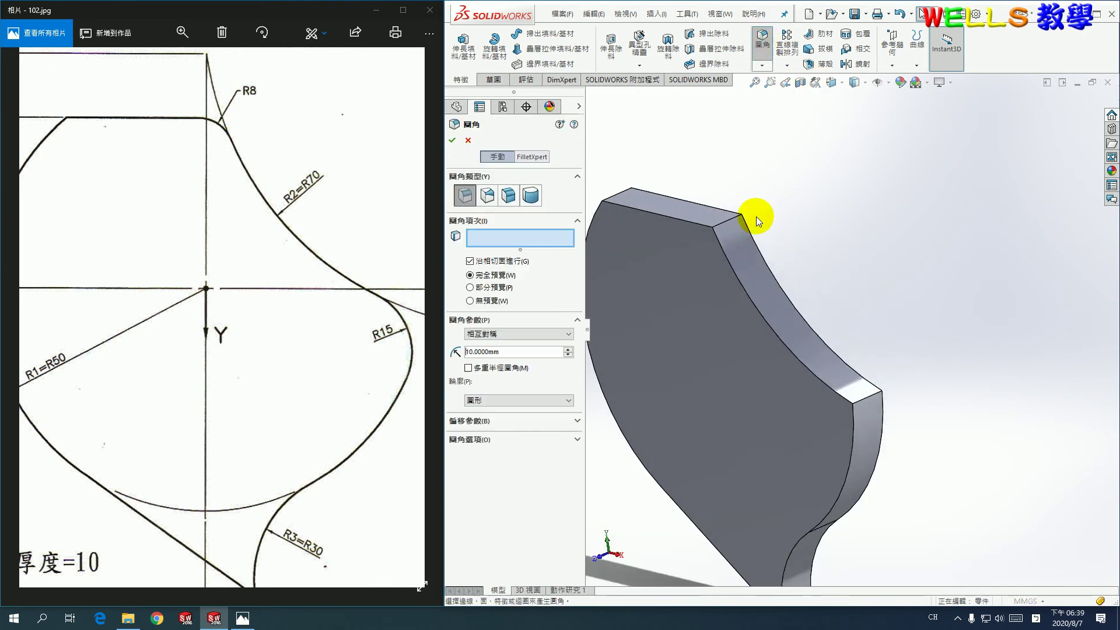
pyautogui.click(738, 219)
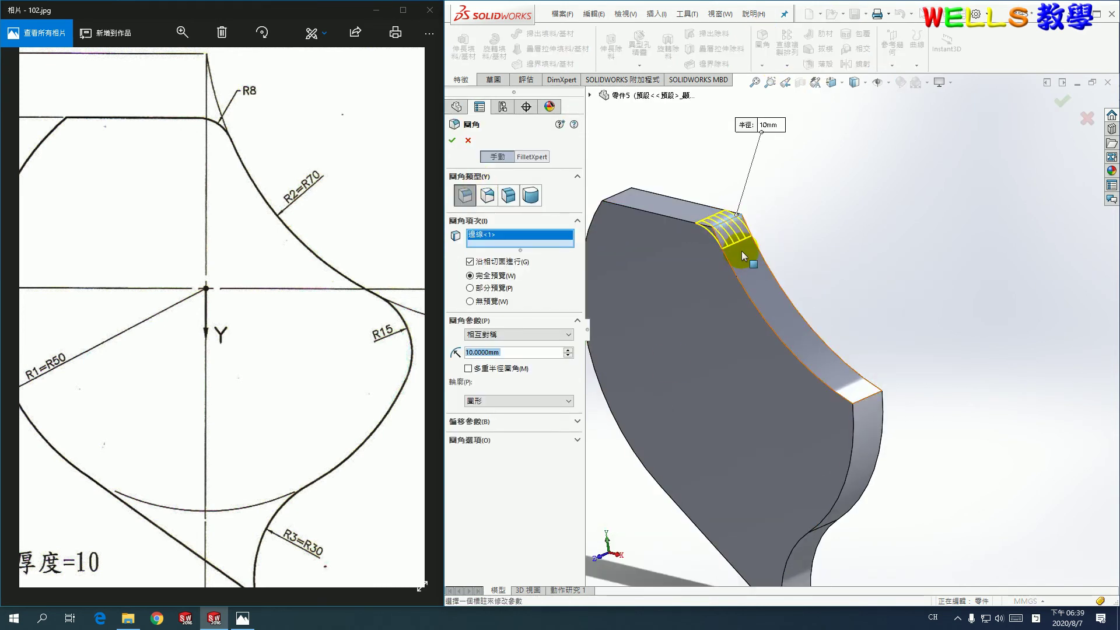
pyautogui.write('8')
pyautogui.press('Return')
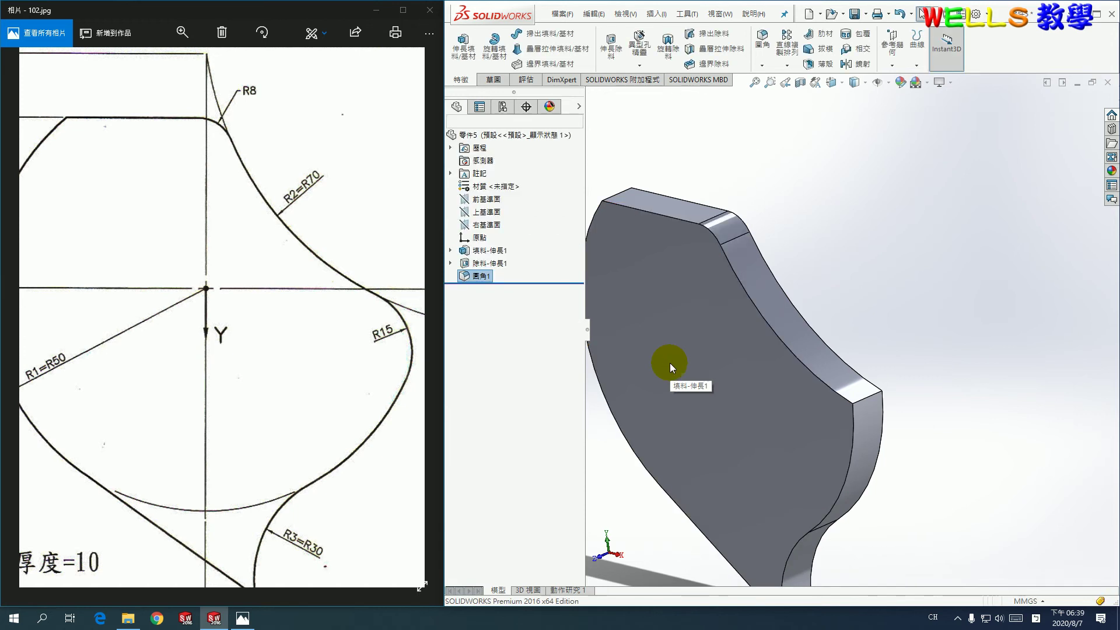
# Add a 15 mm fillet to the right corner edge and view the part isometrically.
pyautogui.click(759, 35)
pyautogui.click(866, 389)
pyautogui.write('15')
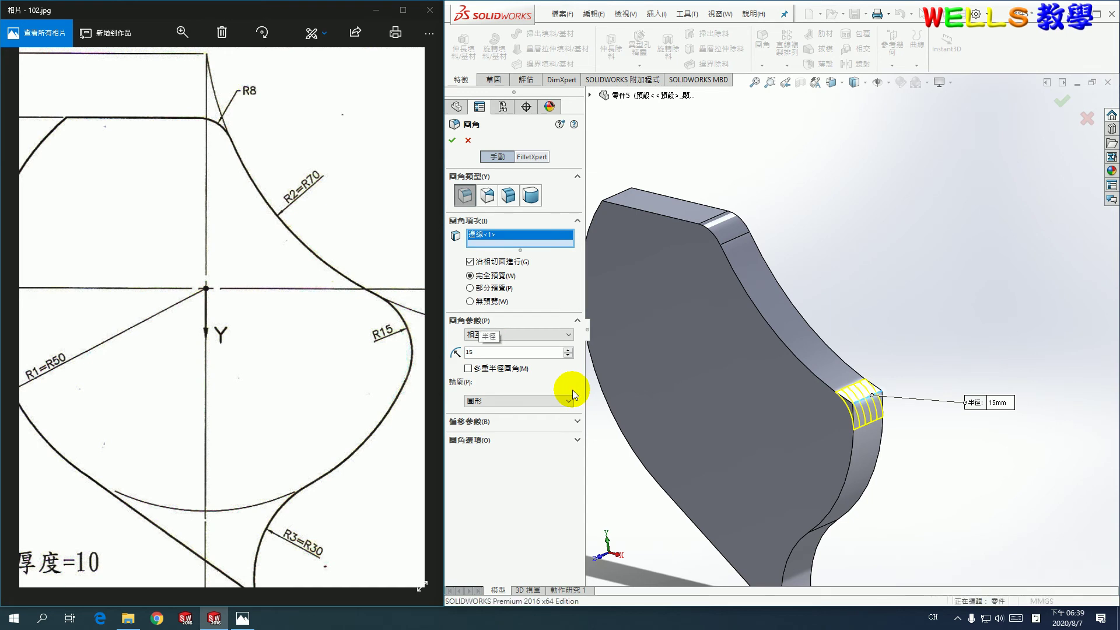
pyautogui.press('Return')
pyautogui.press('Return')
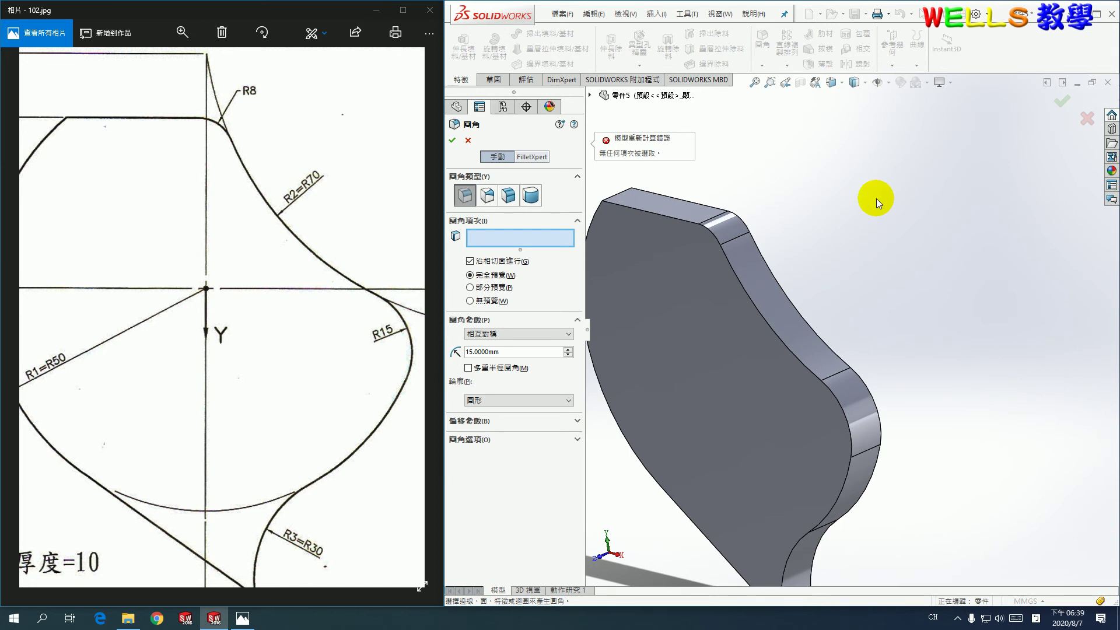
pyautogui.press('Escape')
pyautogui.moveTo(843, 268); pyautogui.dragTo(716, 367, button='middle')
pyautogui.hotkey('ctrl', '7')
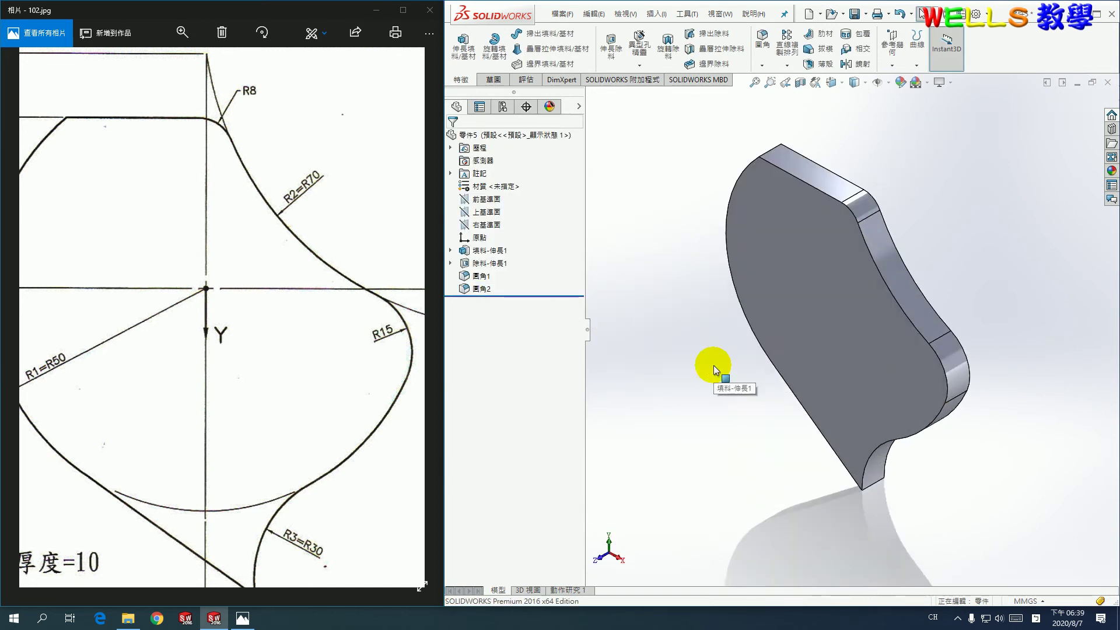
# Create coordinate system 座標系統1 with its Y axis reversed to point down.
pyautogui.click(892, 66)
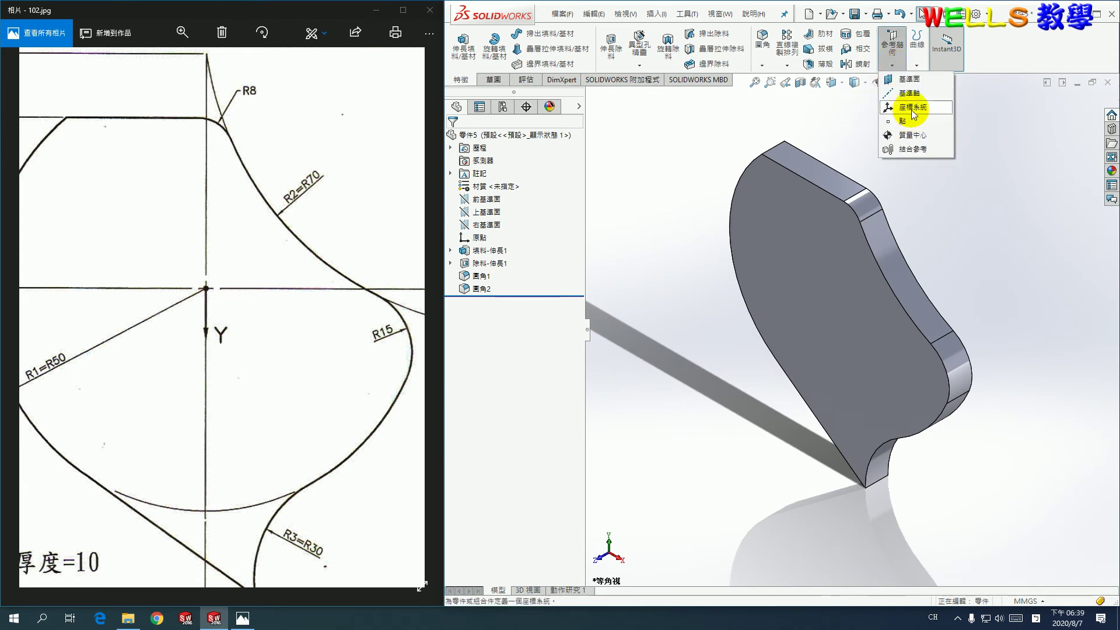
pyautogui.click(911, 110)
pyautogui.click(455, 238)
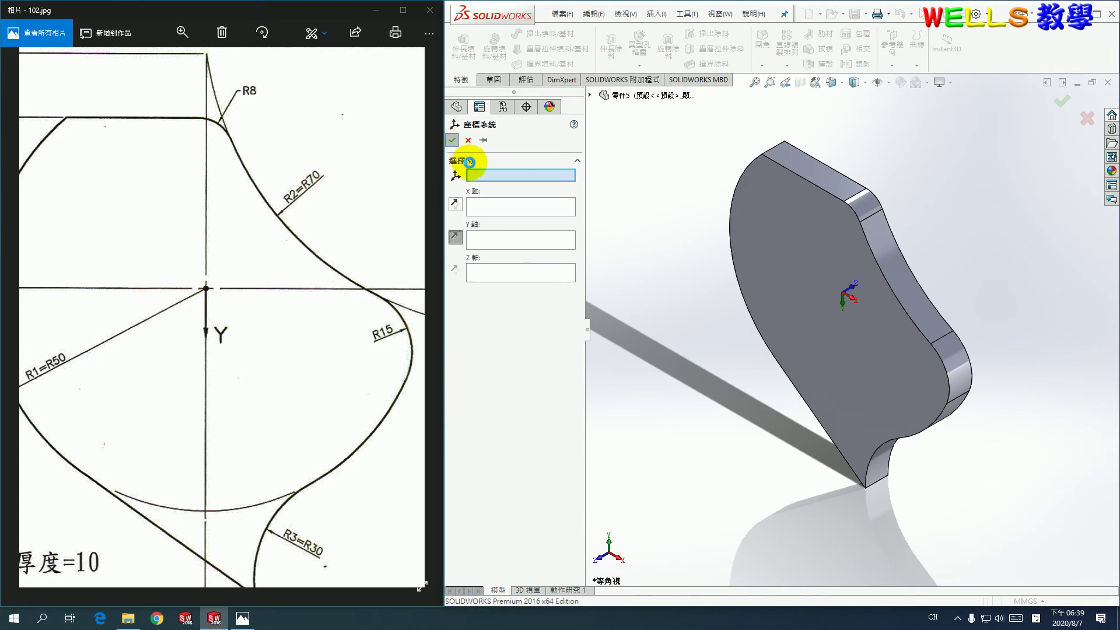
pyautogui.click(452, 140)
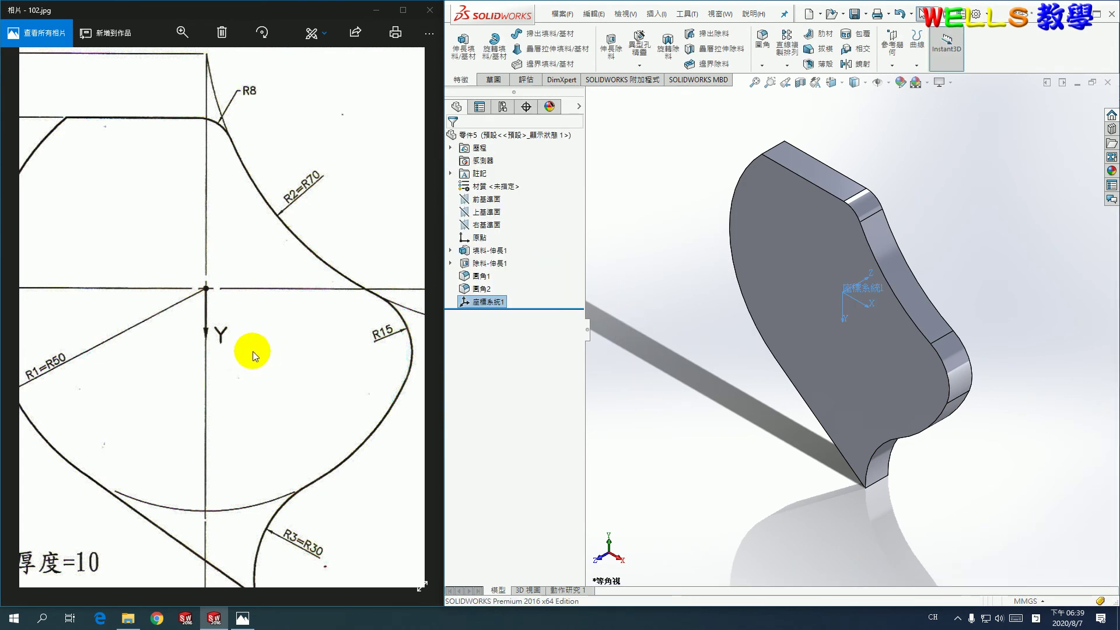
# Report the part's mass properties relative to 座標系統1: 64.4471 g, centre at (-4.9377, 10.6791, 5).
pyautogui.click(523, 79)
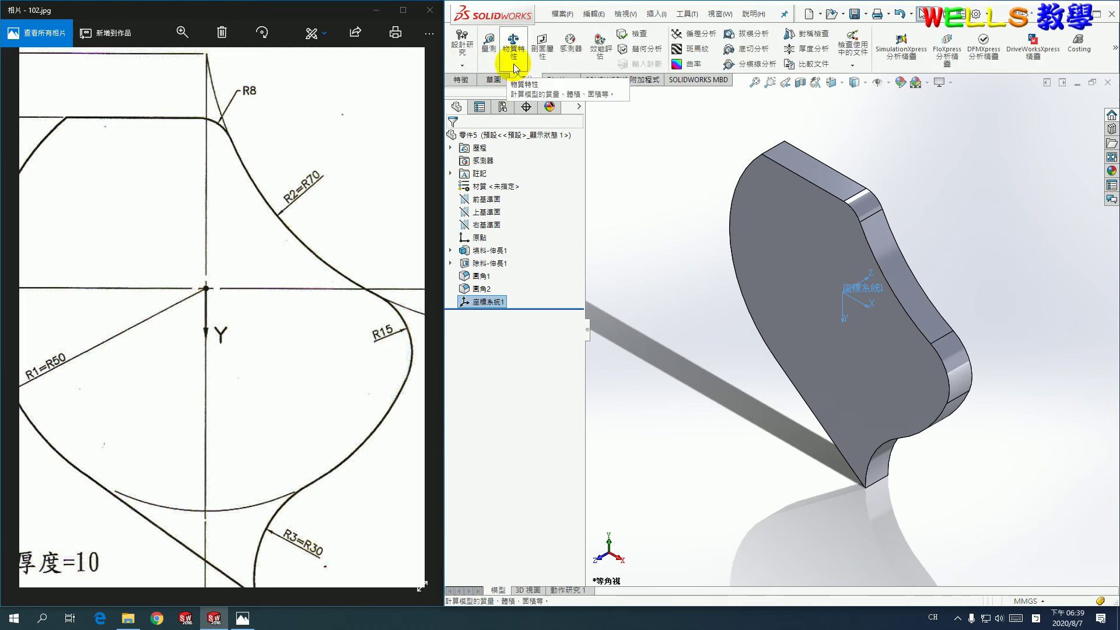
pyautogui.click(513, 49)
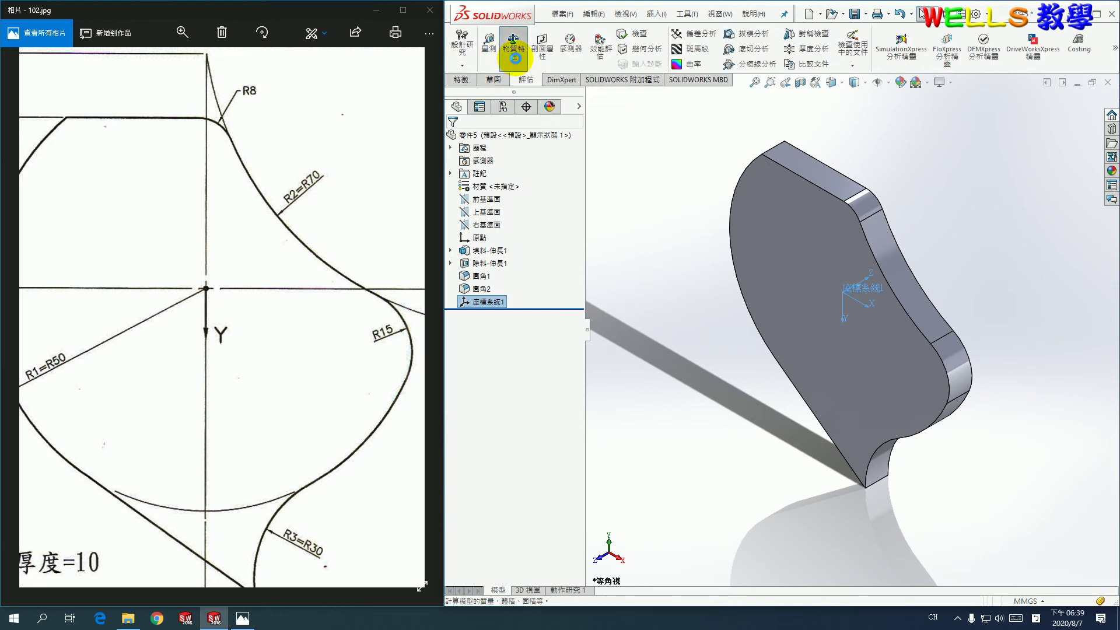
pyautogui.click(650, 270)
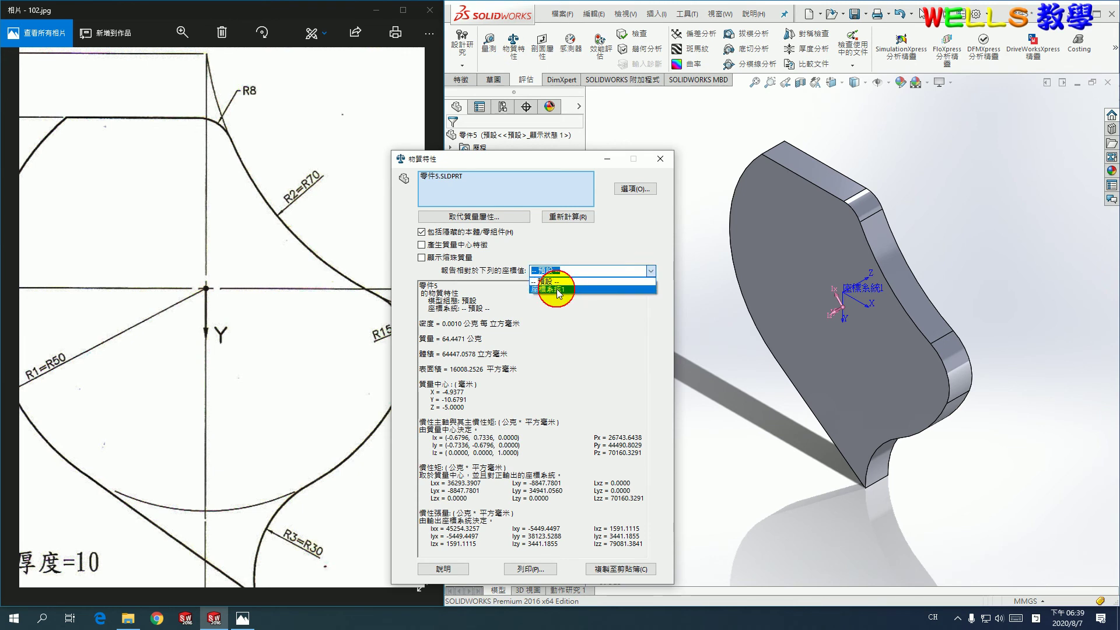
pyautogui.click(563, 289)
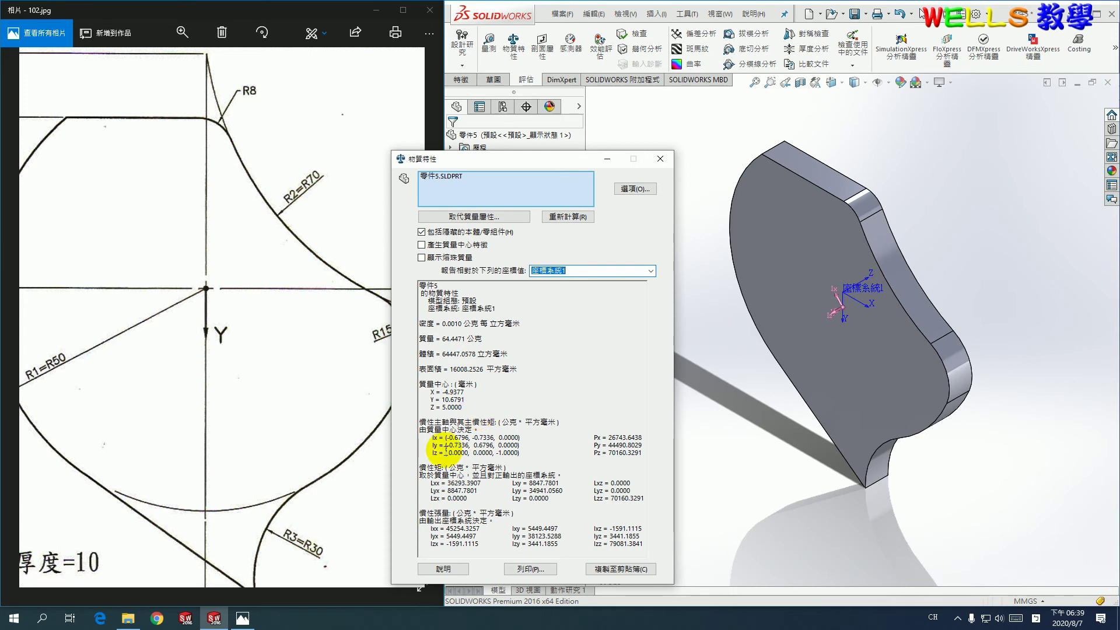
pyautogui.click(282, 439)
pyautogui.scroll(-3, 291, 338)
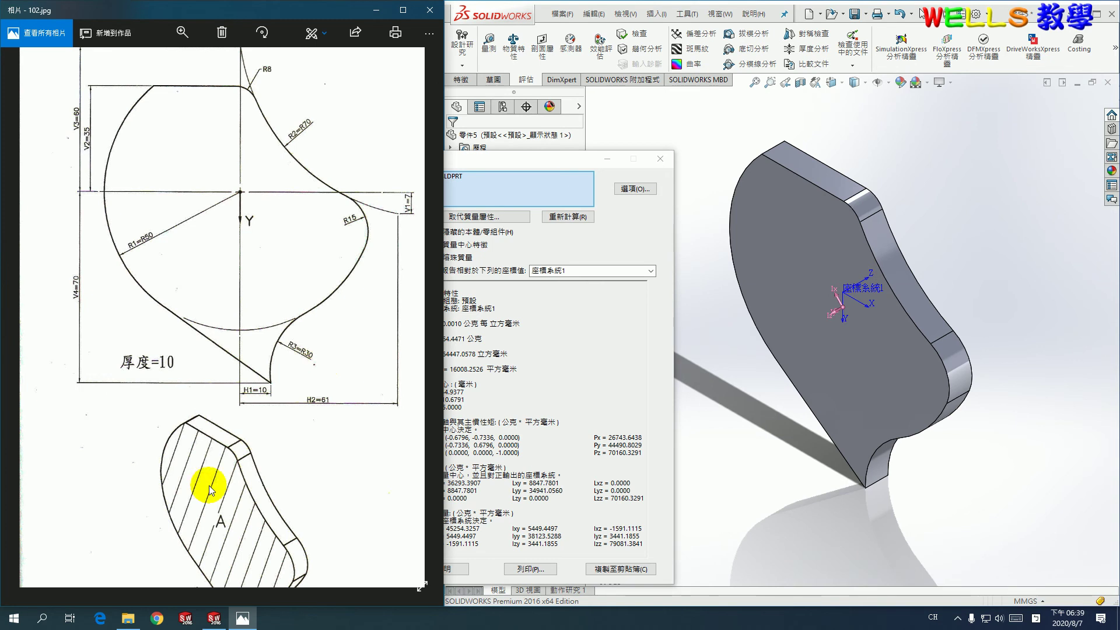
pyautogui.click(663, 169)
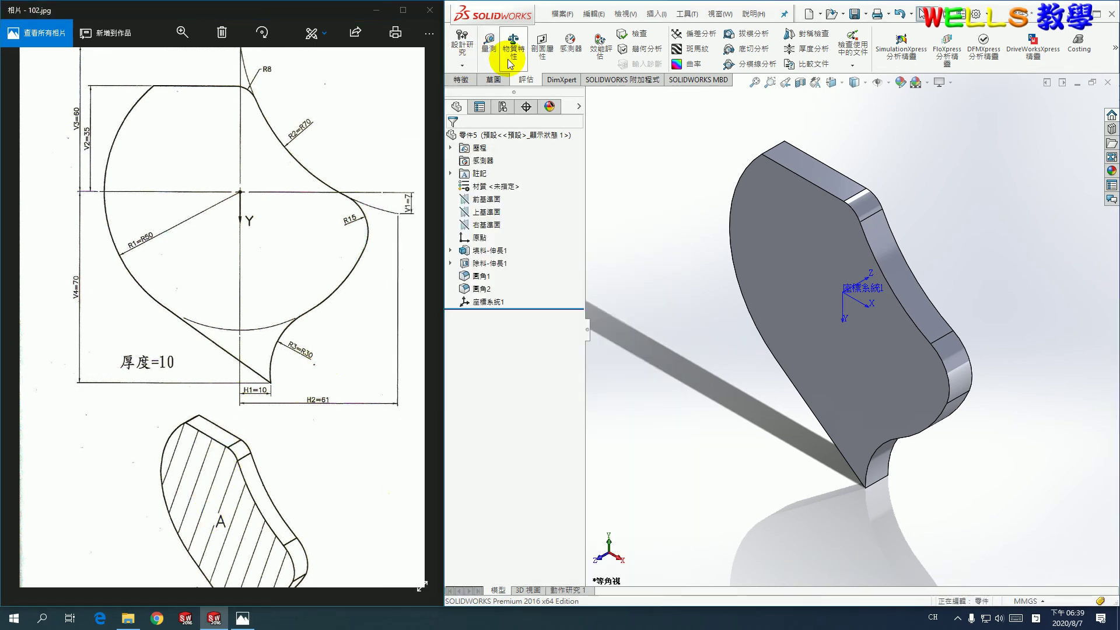
# Measure the plate's front face, reading 6444.7058 mm² area and 311.8841 mm perimeter, then close Measure.
pyautogui.click(489, 42)
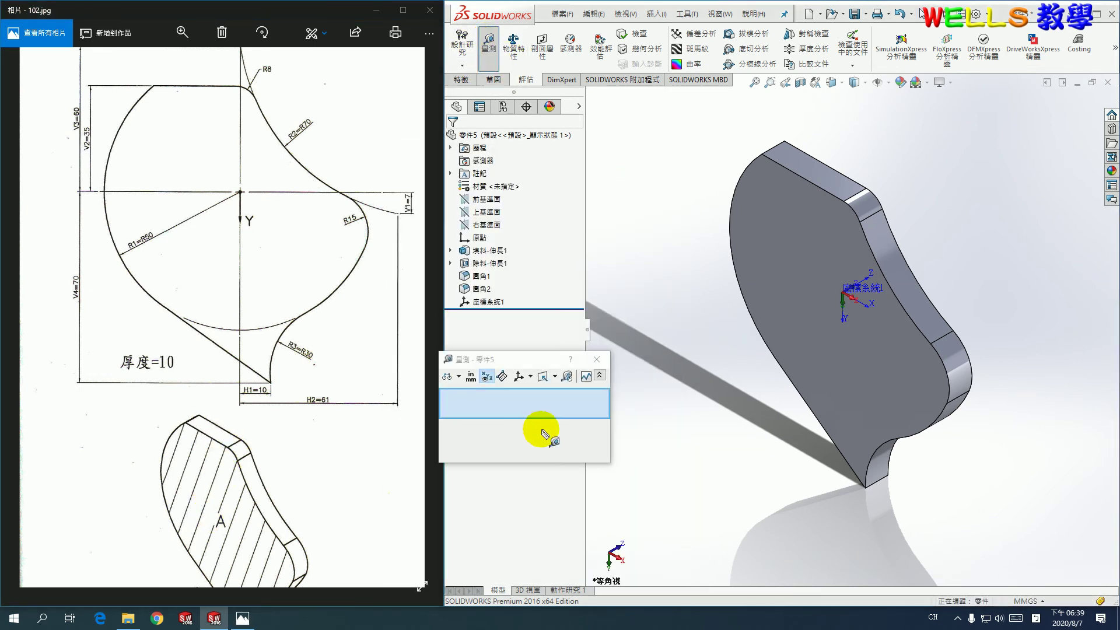
pyautogui.click(796, 310)
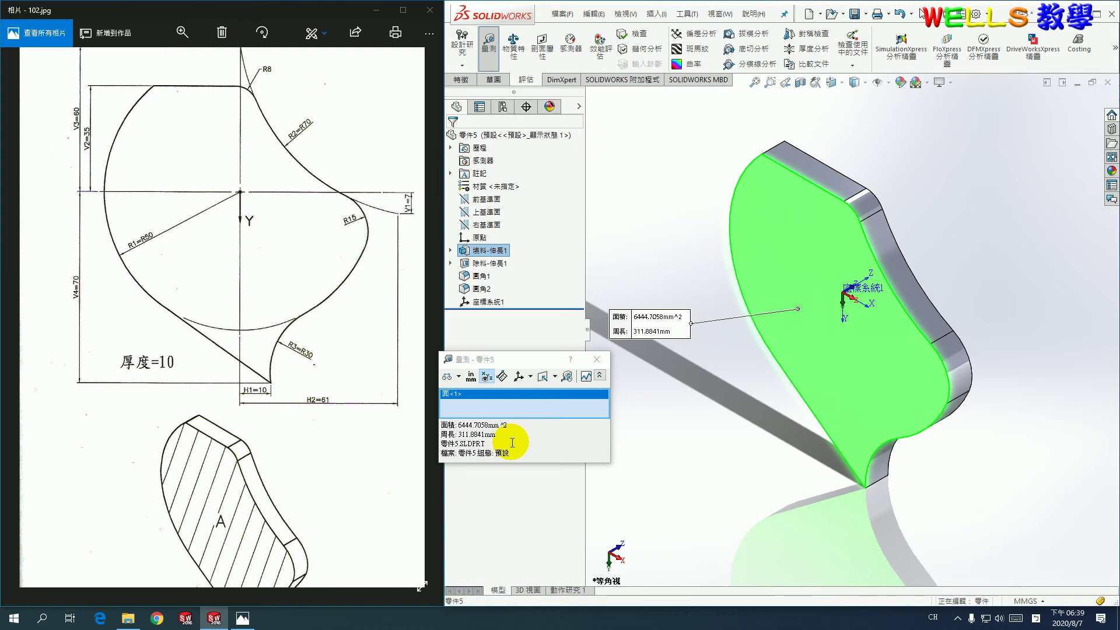
pyautogui.click(596, 359)
pyautogui.click(702, 470)
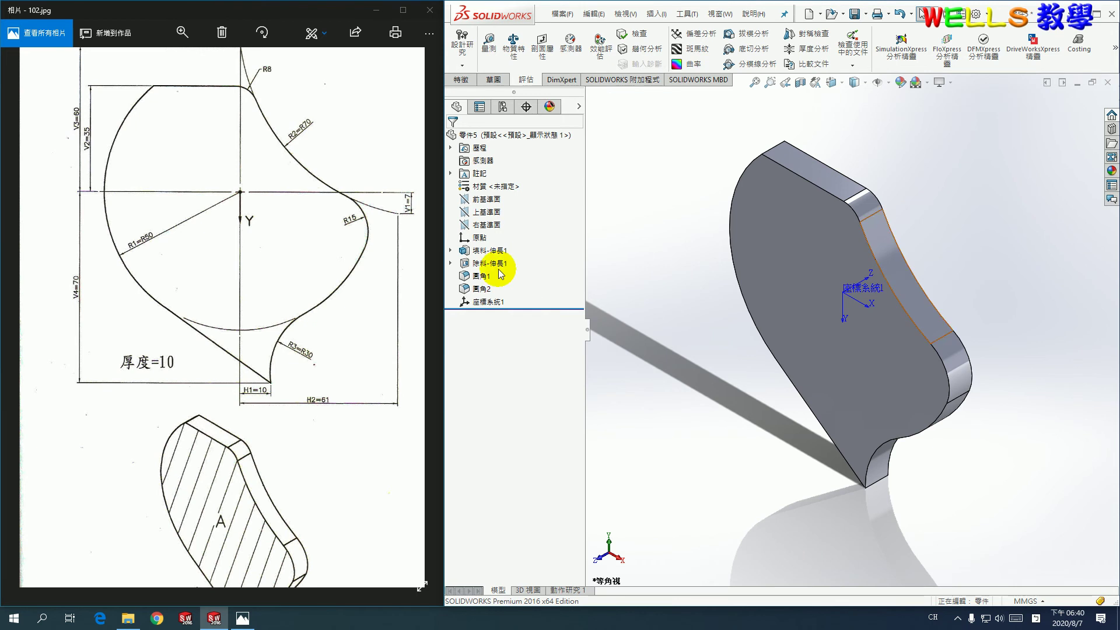
# Open the base sketch 草圖1 for editing, facing it normal and zoomed to fit.
pyautogui.click(451, 251)
pyautogui.click(493, 263)
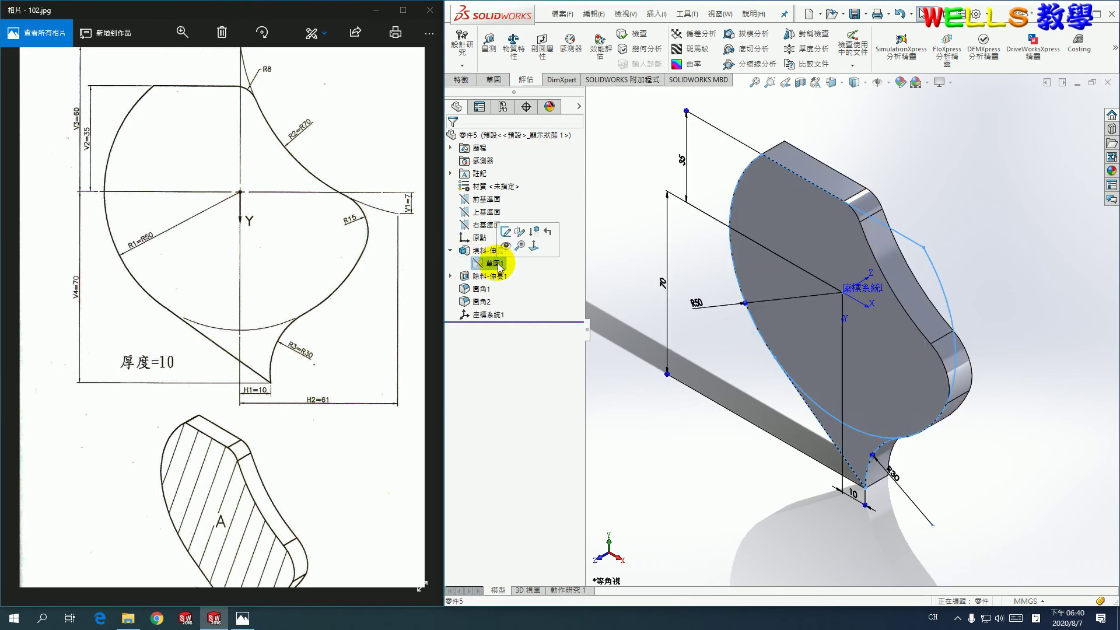
pyautogui.click(539, 251)
pyautogui.rightClick(492, 263)
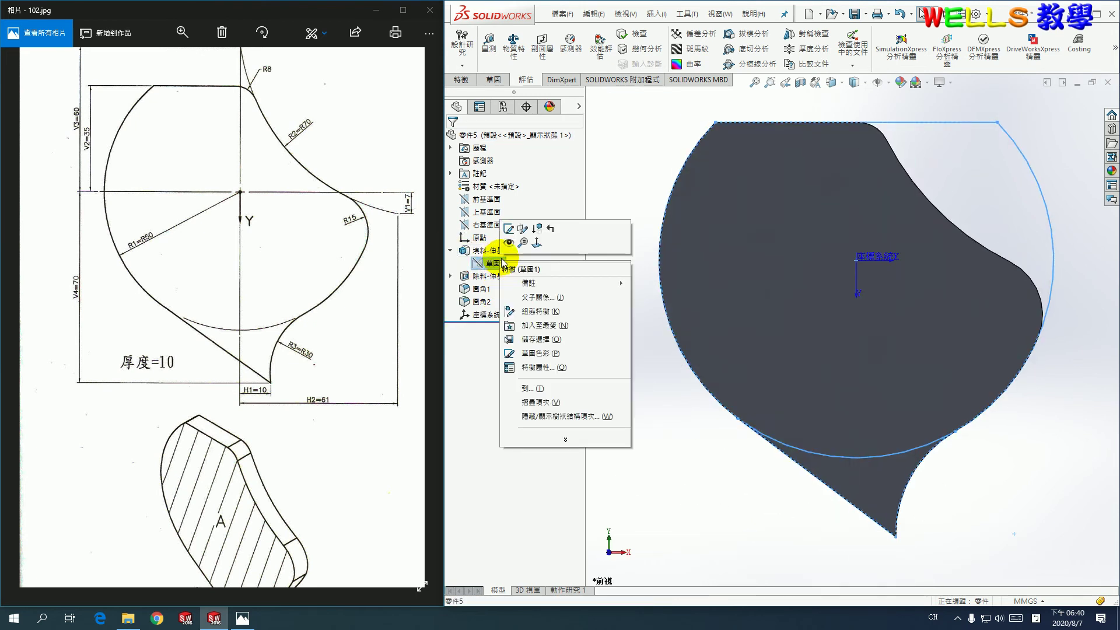
pyautogui.click(510, 229)
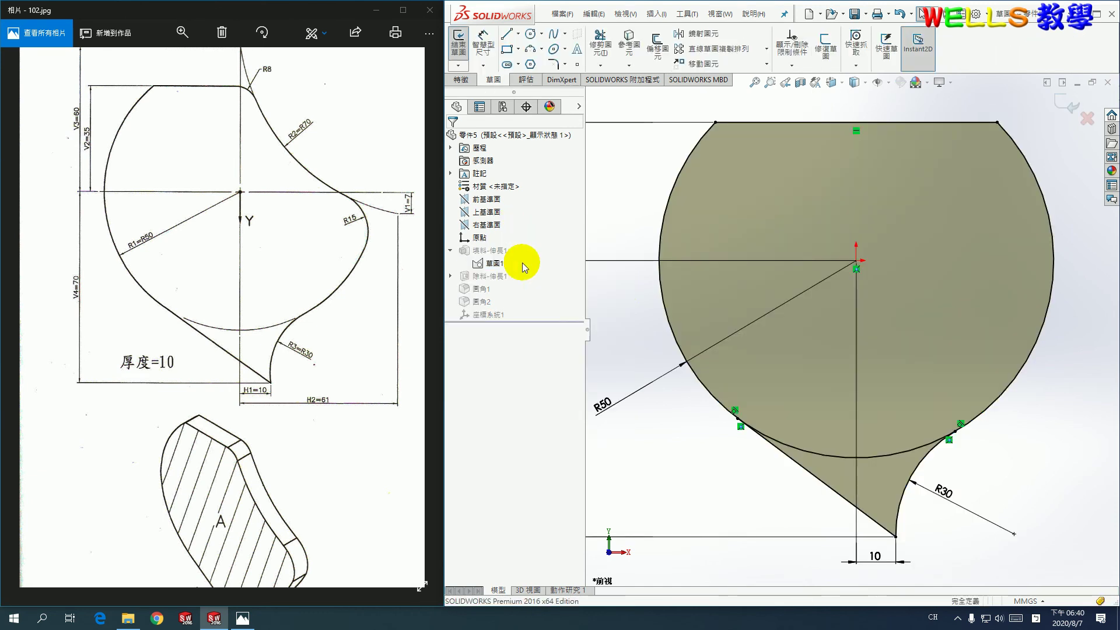
pyautogui.press('f')
pyautogui.moveTo(292, 258); pyautogui.dragTo(282, 247)
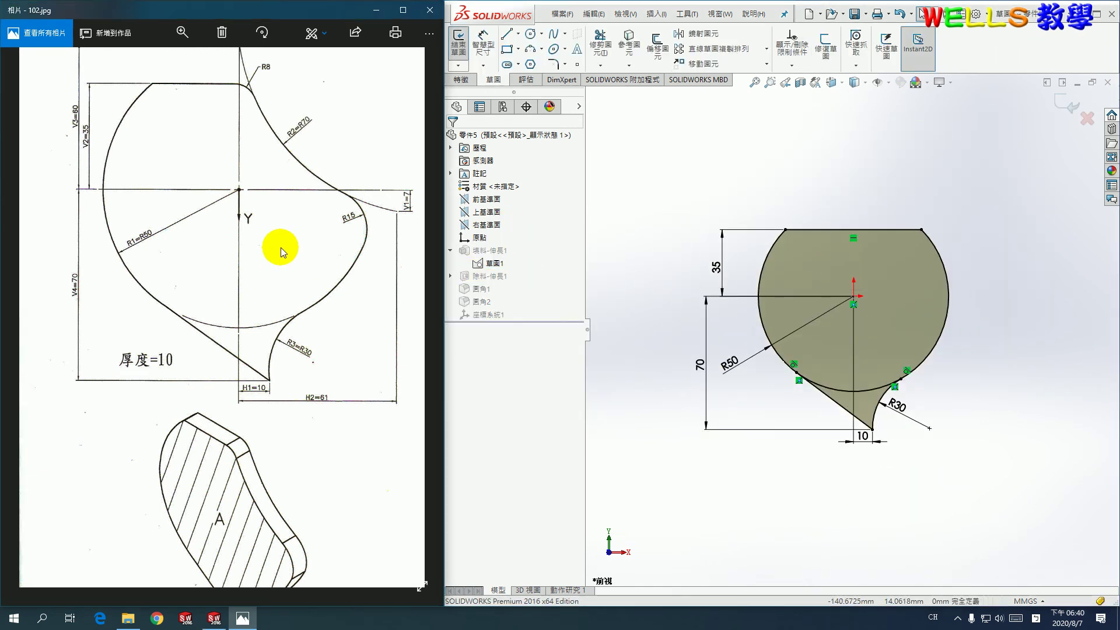
pyautogui.scroll(2, 170, 152)
pyautogui.scroll(2, 192, 208)
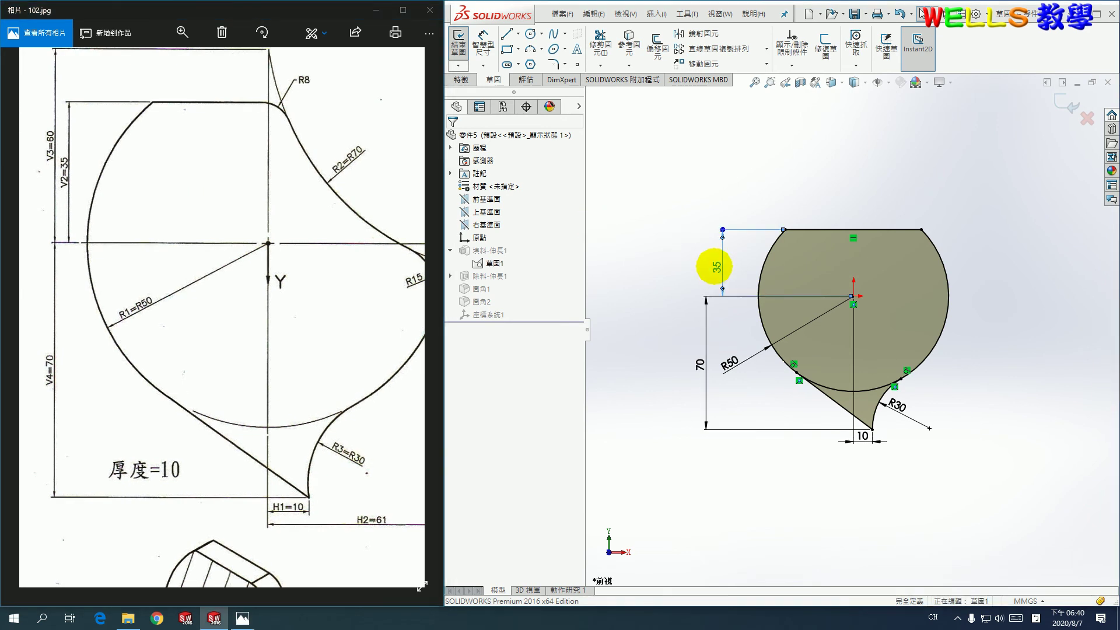
# Change the vertical dimensions to 40 and 72 and the circle radius to R52.
pyautogui.doubleClick(715, 267)
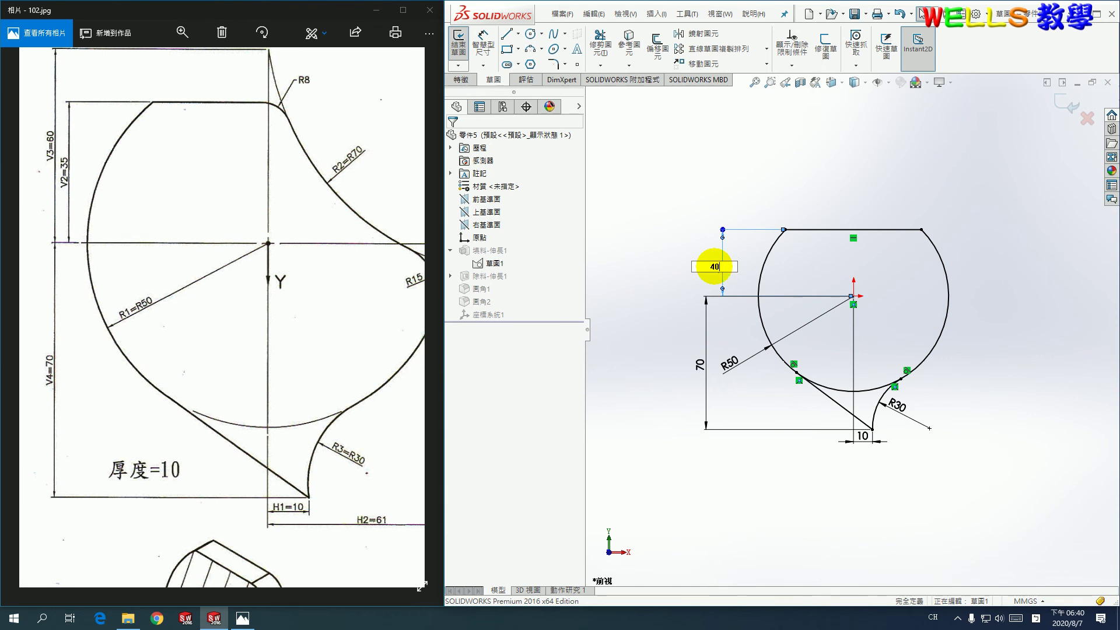
pyautogui.write('40')
pyautogui.press('Return')
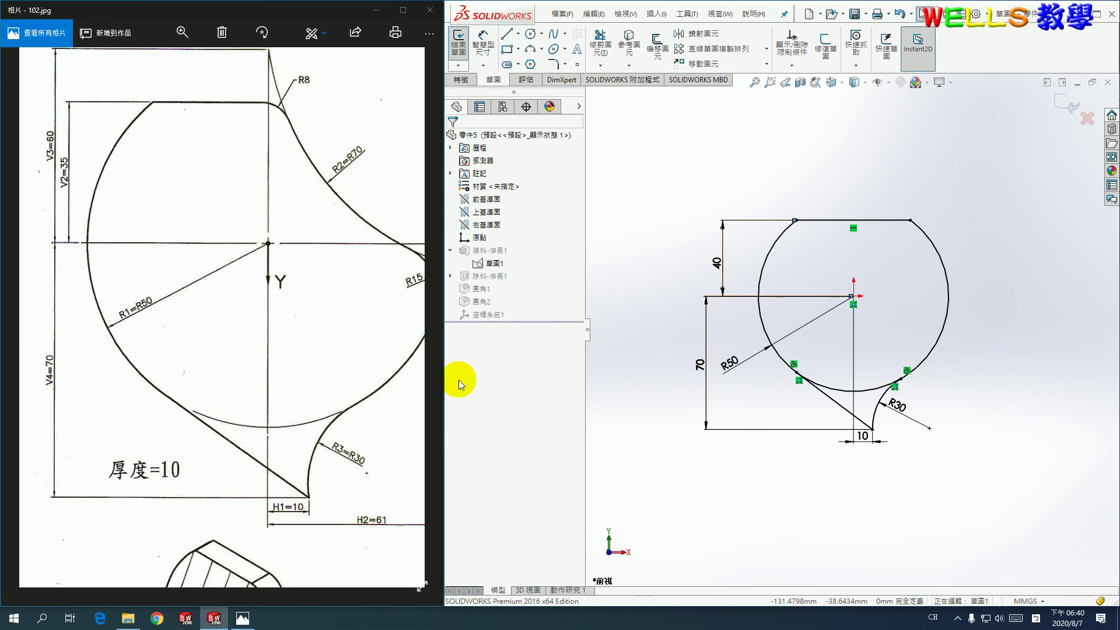
pyautogui.click(699, 365)
pyautogui.write('72')
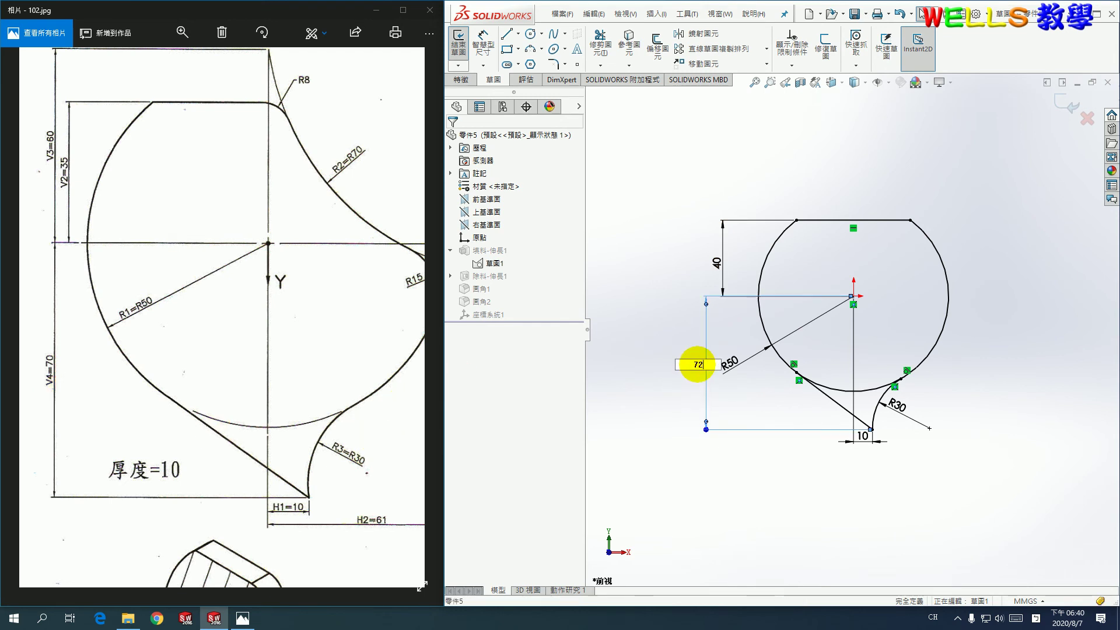
pyautogui.press('Return')
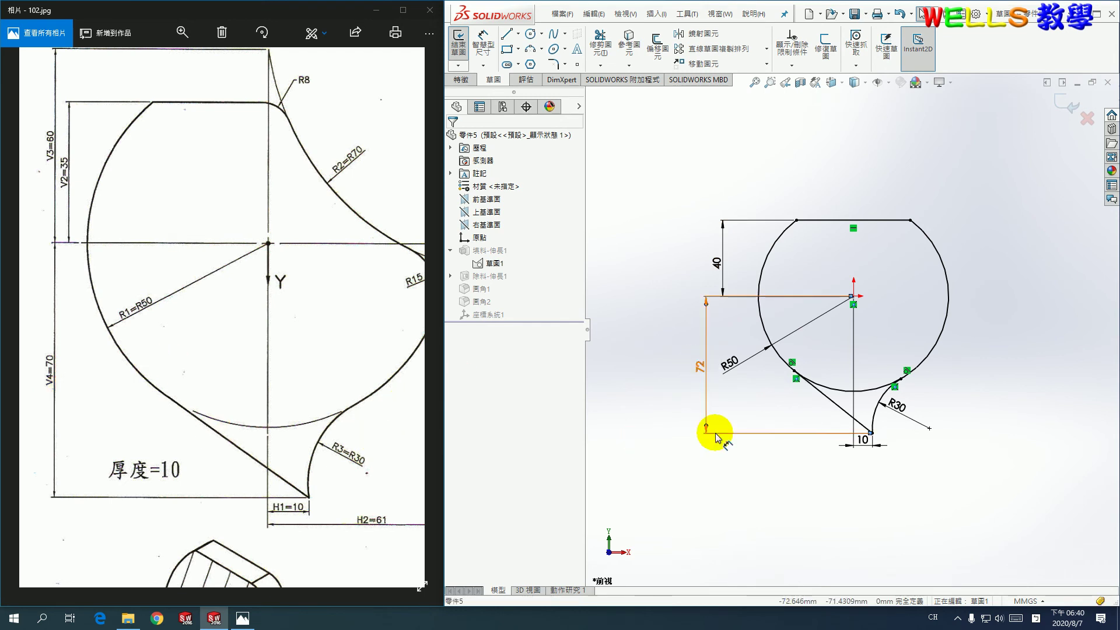
pyautogui.click(735, 369)
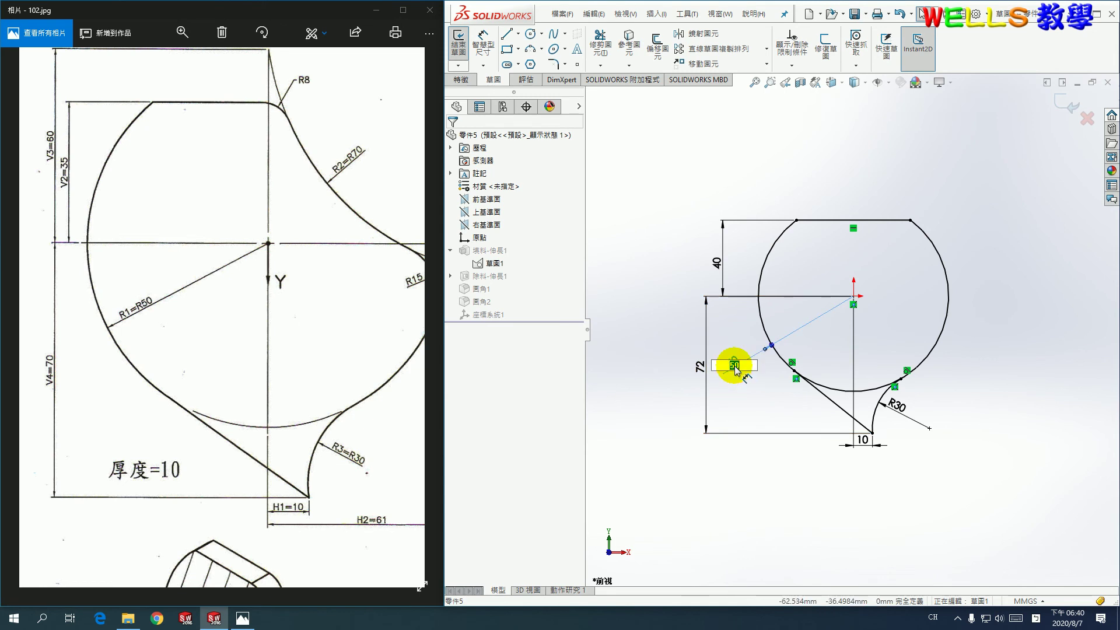
pyautogui.press('Return')
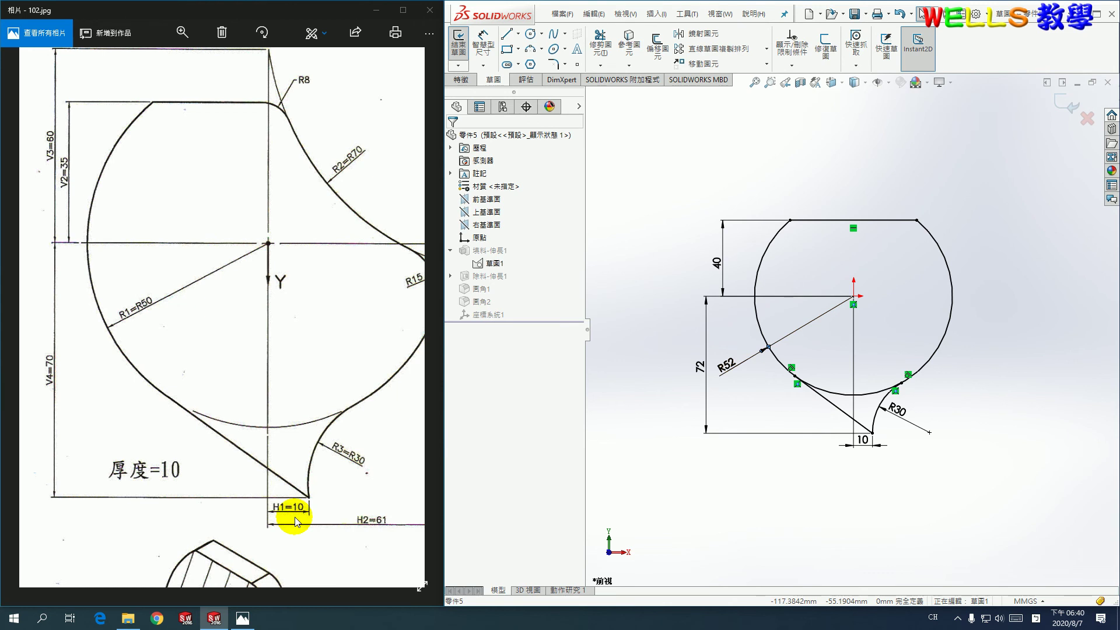
# Change the bottom dimension from 10 to 12 and the arc radius from R30 to R25.
pyautogui.doubleClick(861, 441)
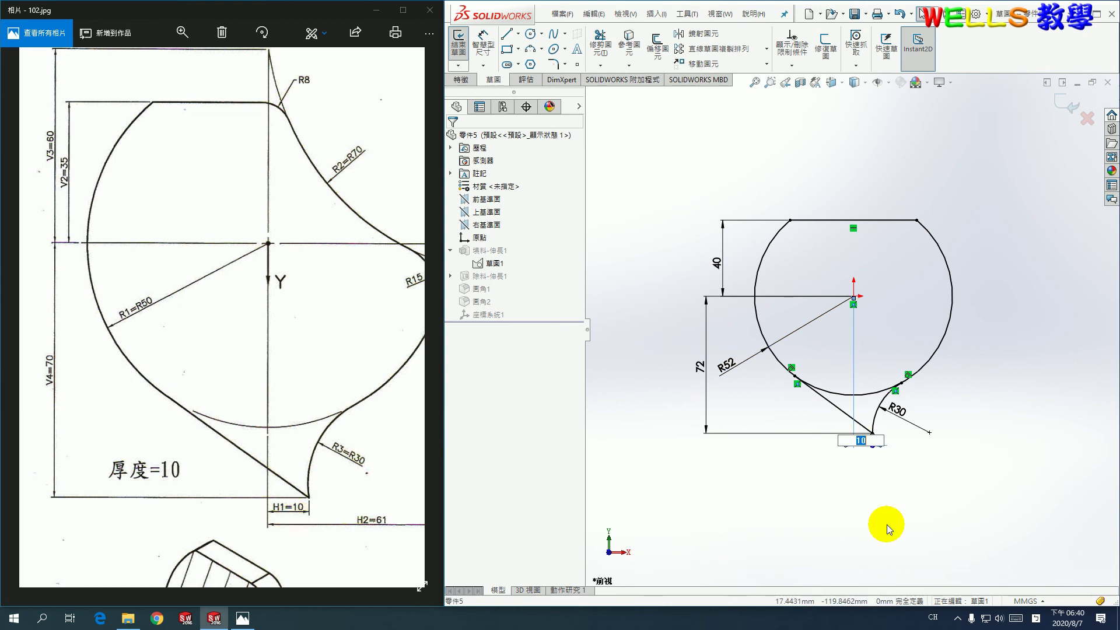
pyautogui.write('12')
pyautogui.press('Return')
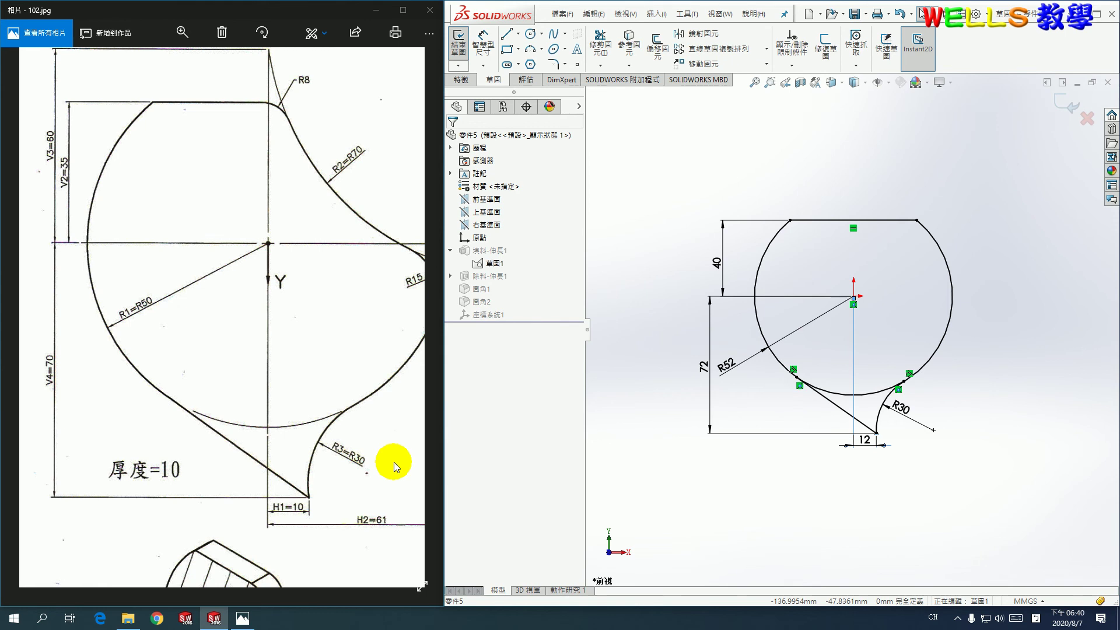
pyautogui.doubleClick(924, 417)
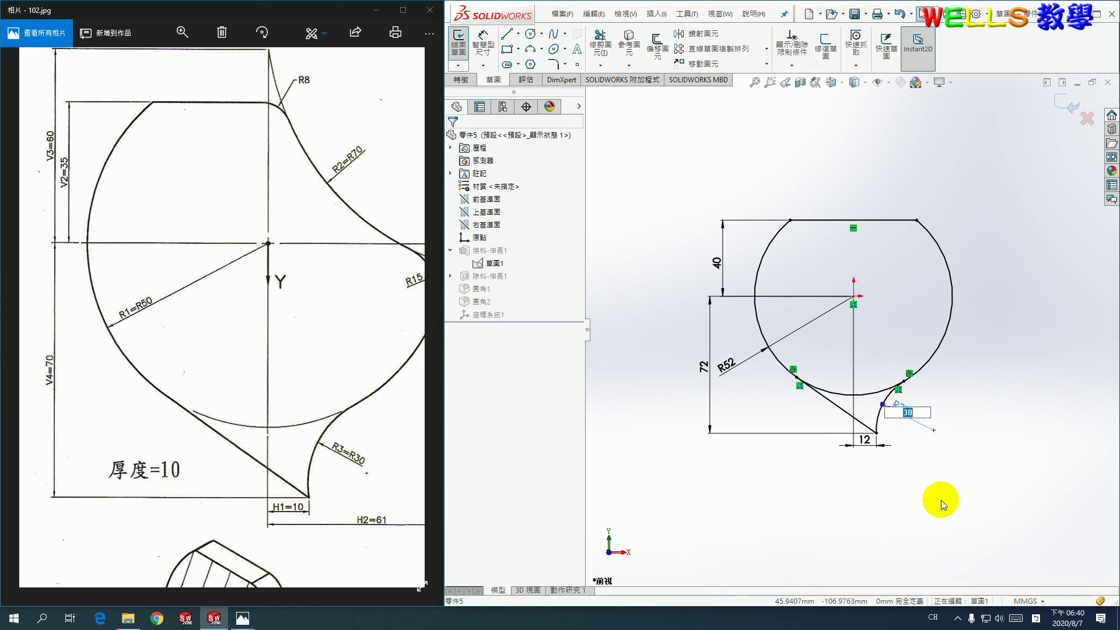
pyautogui.write('25')
pyautogui.press('Return')
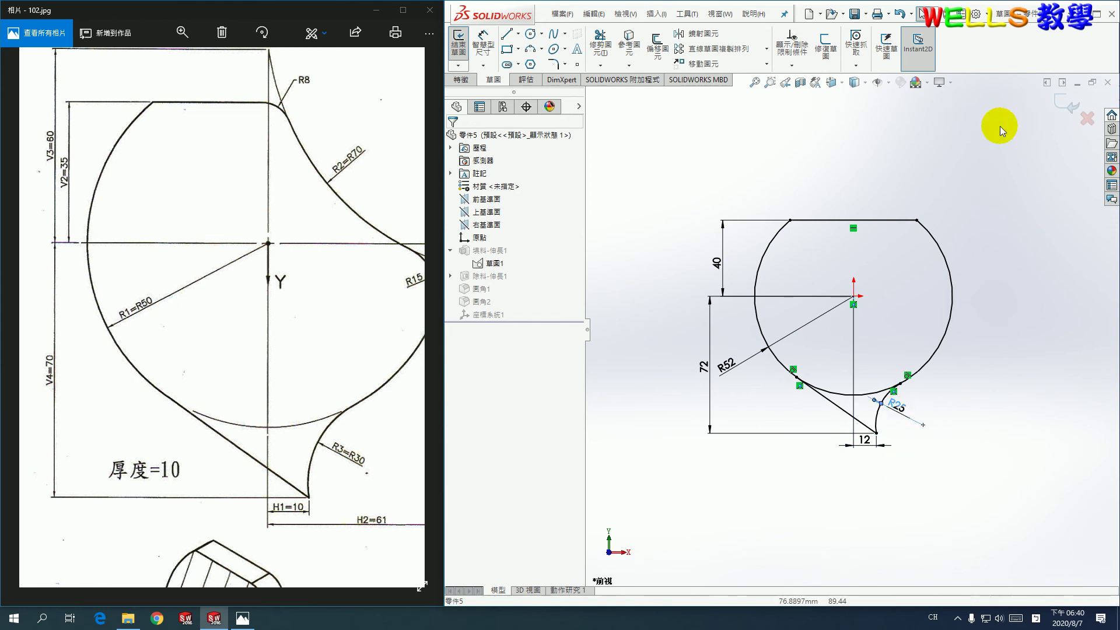
# Rebuild the part, then open 草圖2 under the 除料-伸長1 cut for editing.
pyautogui.click(1066, 109)
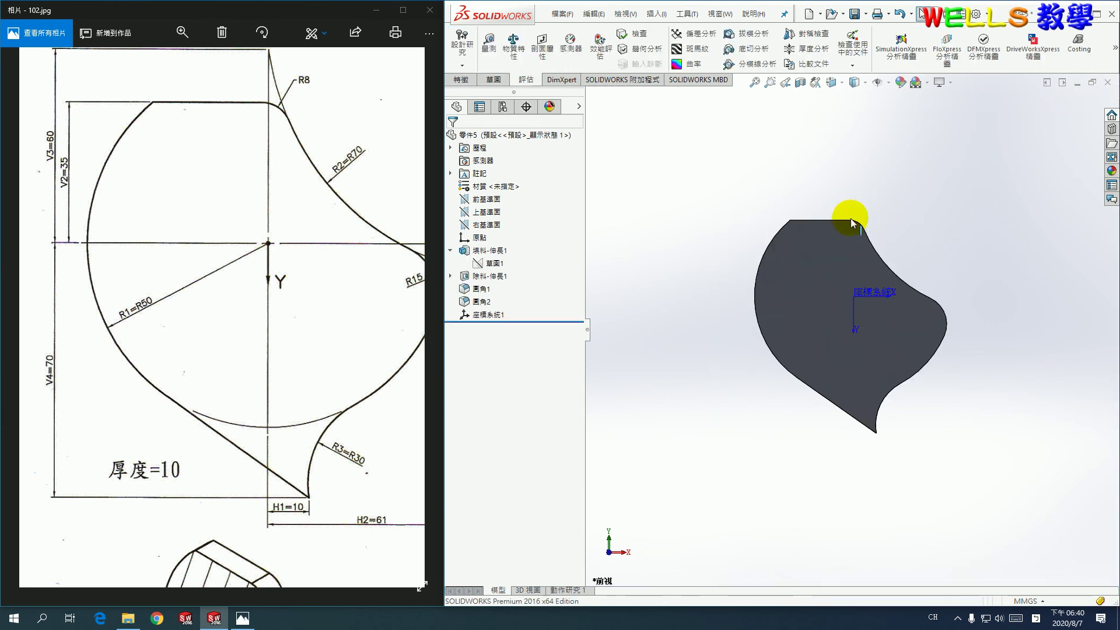
pyautogui.click(450, 276)
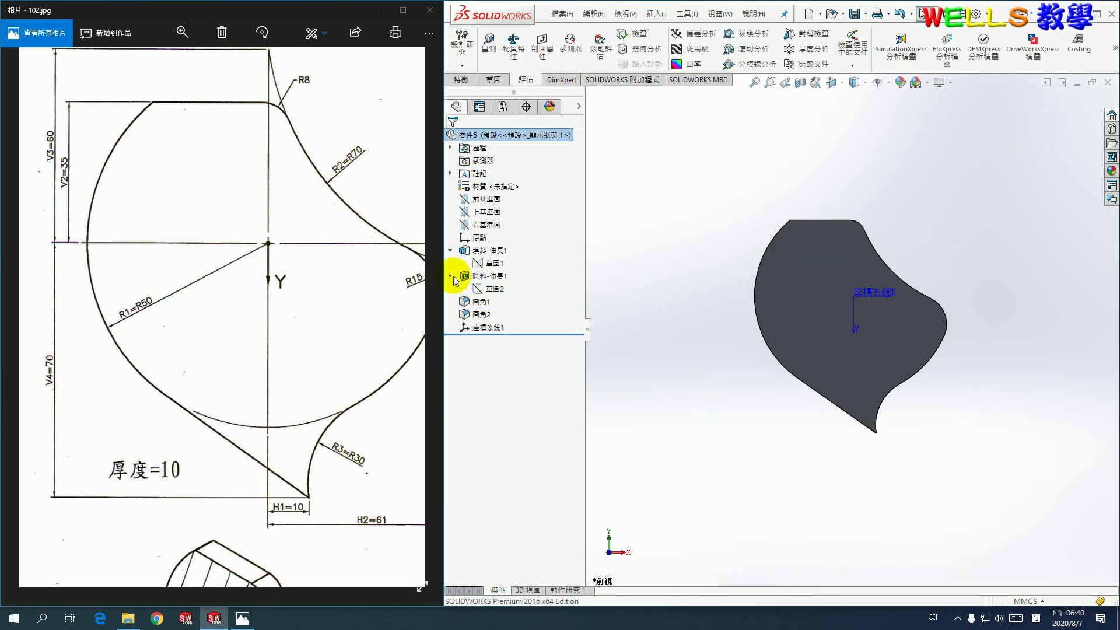
pyautogui.click(489, 289)
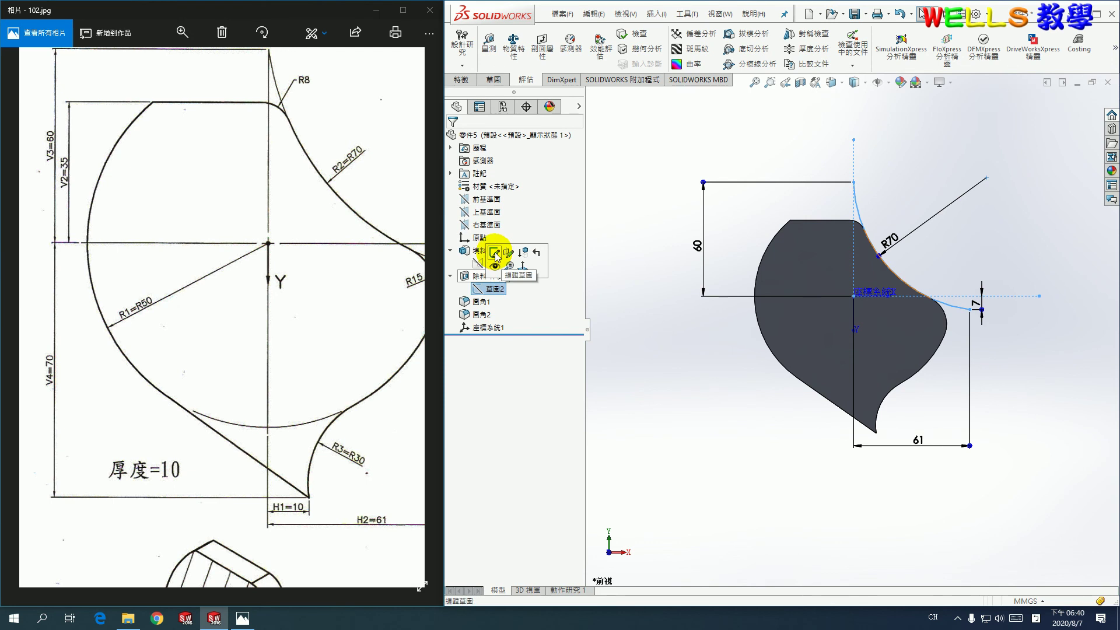
pyautogui.click(495, 252)
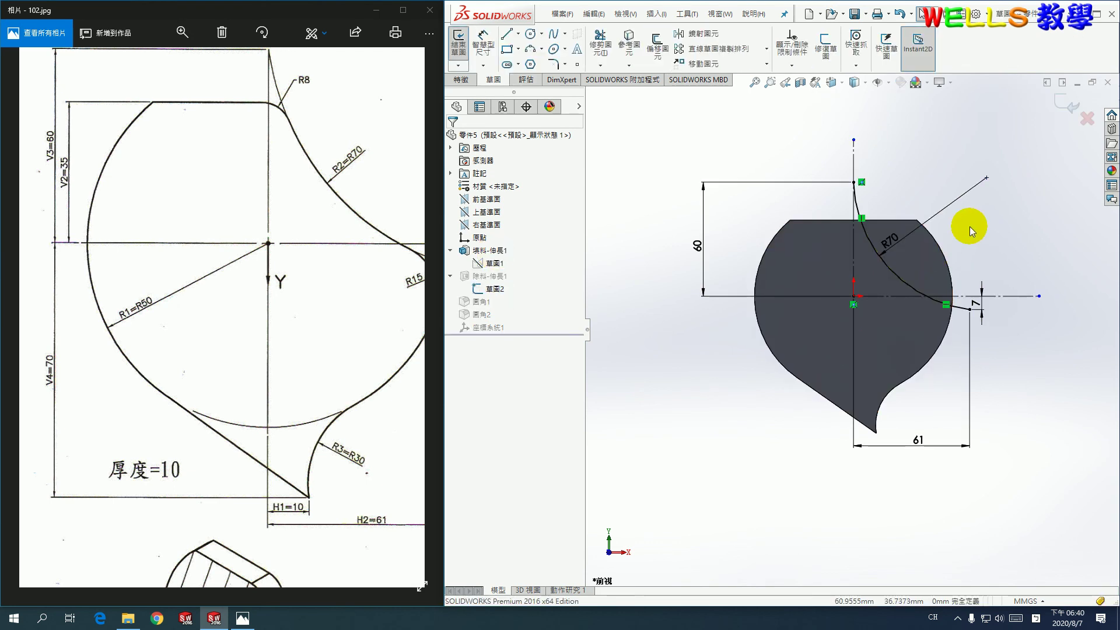
pyautogui.moveTo(368, 122)
pyautogui.mouseDown()
pyautogui.moveTo(300, 225)
pyautogui.moveTo(366, 218)
pyautogui.mouseUp()
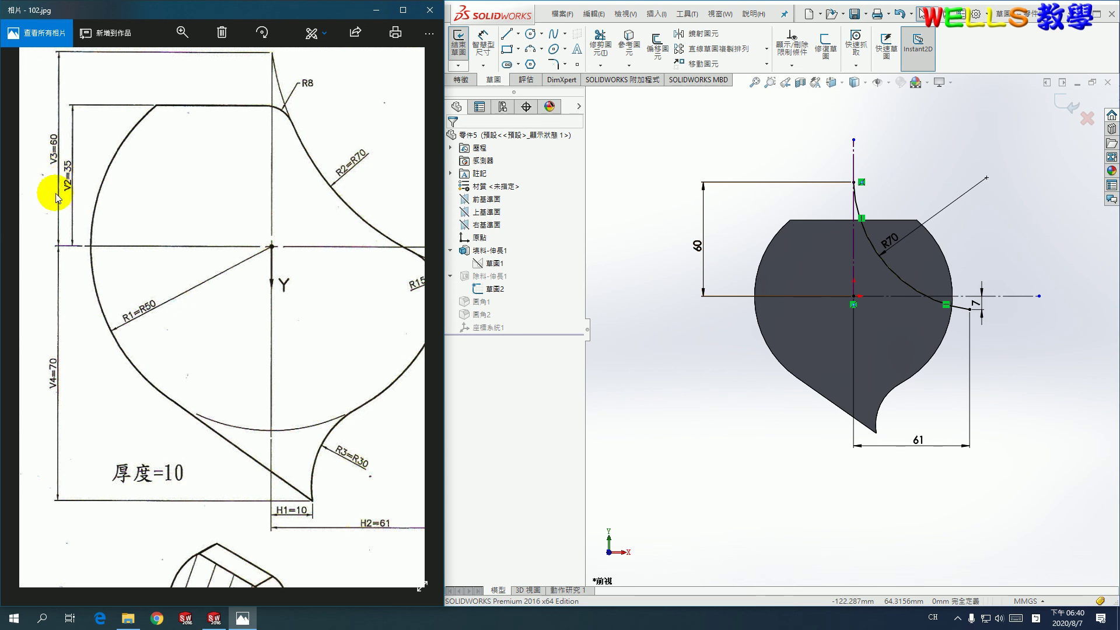
# Set the cut sketch's vertical dimension to 55 and horizontal dimension to 60.
pyautogui.doubleClick(705, 249)
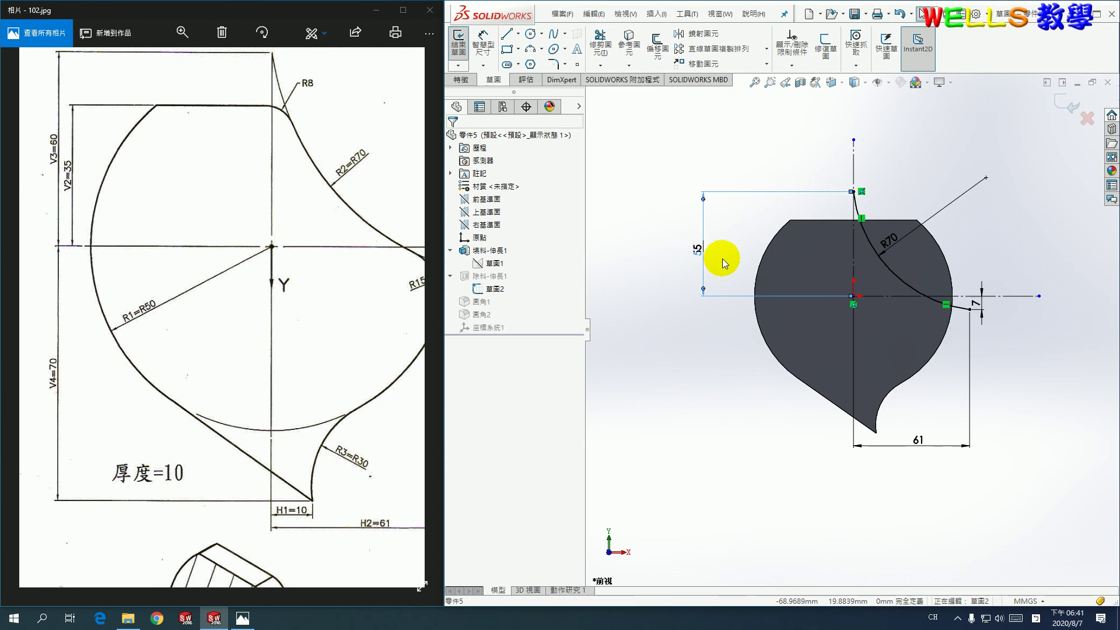
pyautogui.press('Return')
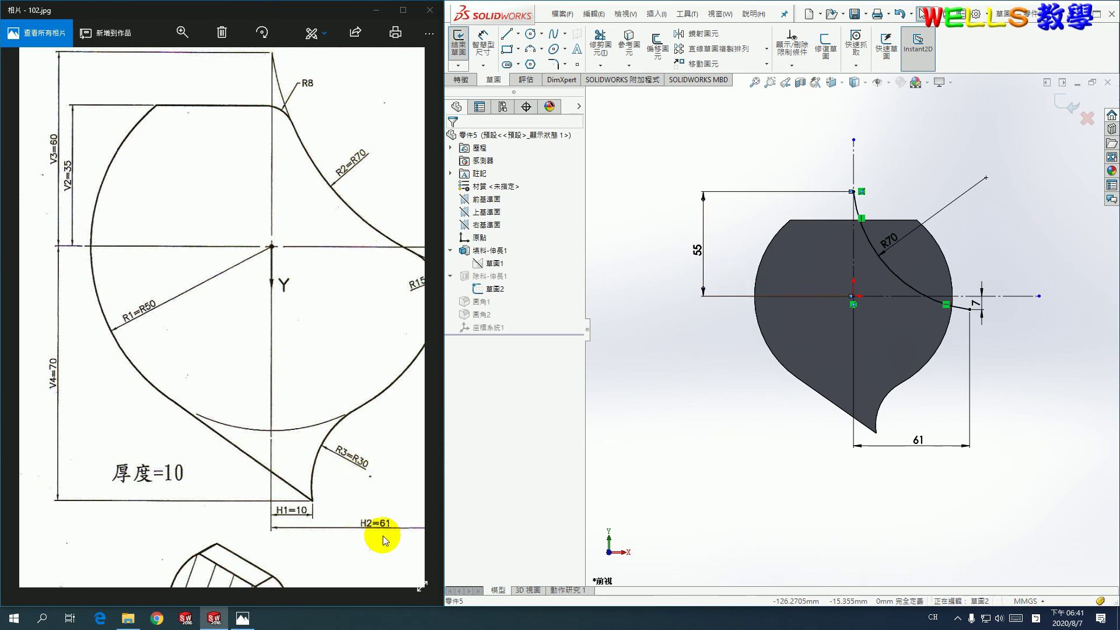
pyautogui.doubleClick(924, 444)
pyautogui.write('60')
pyautogui.press('Return')
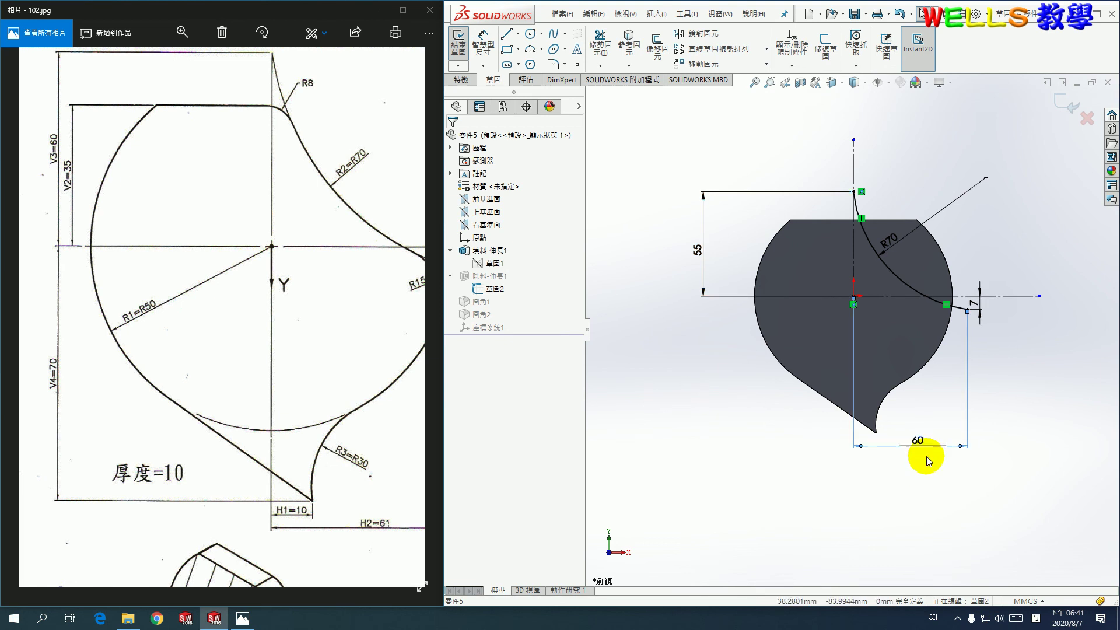
# Change the short offset from 7 to 8 and the arc to R75, then rebuild the part.
pyautogui.moveTo(400, 295); pyautogui.dragTo(282, 318)
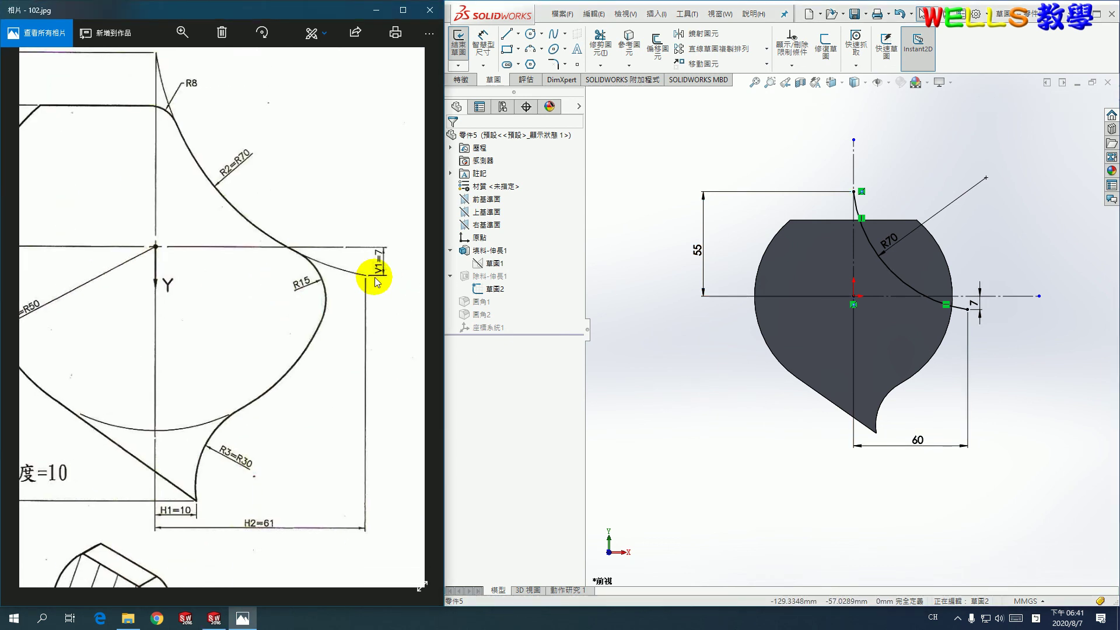
pyautogui.click(974, 301)
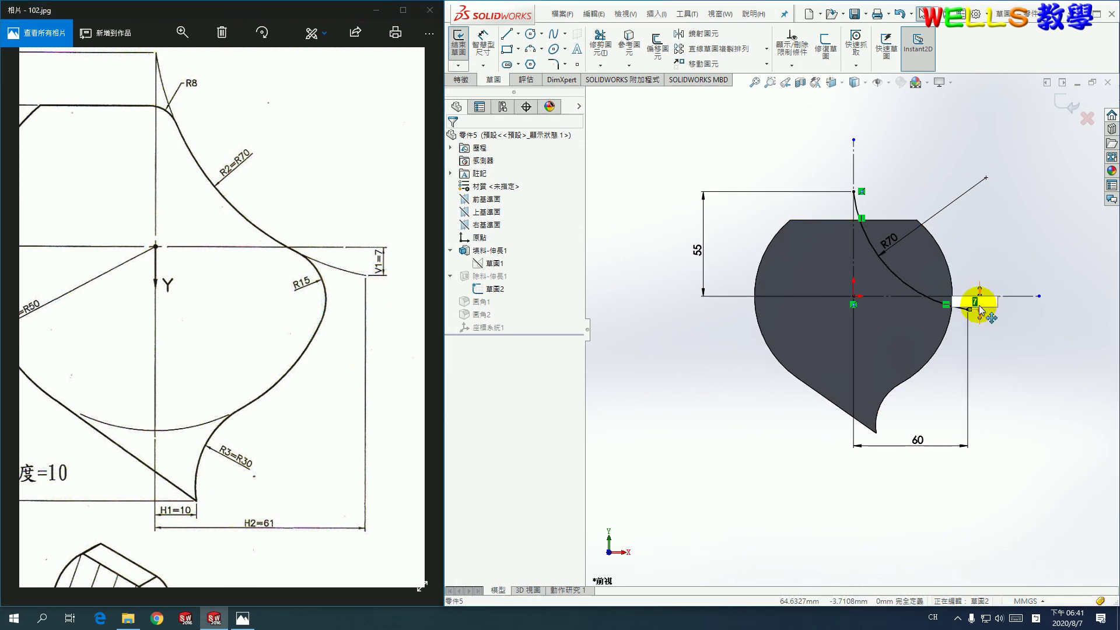
pyautogui.write('8')
pyautogui.moveTo(974, 301); pyautogui.dragTo(979, 312)
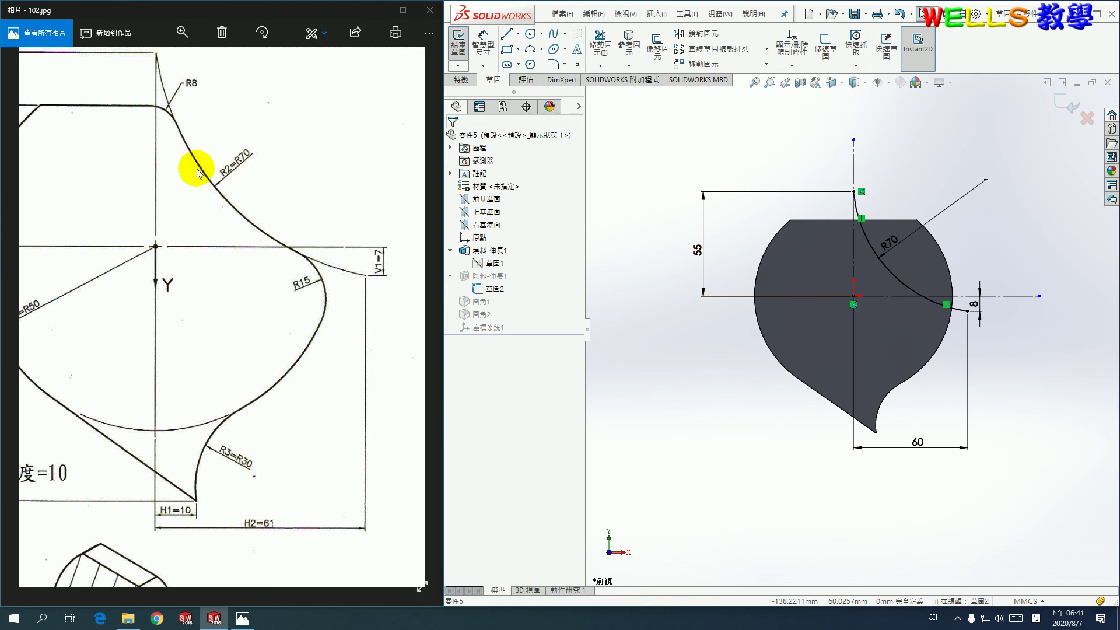
pyautogui.click(899, 243)
pyautogui.press('Return')
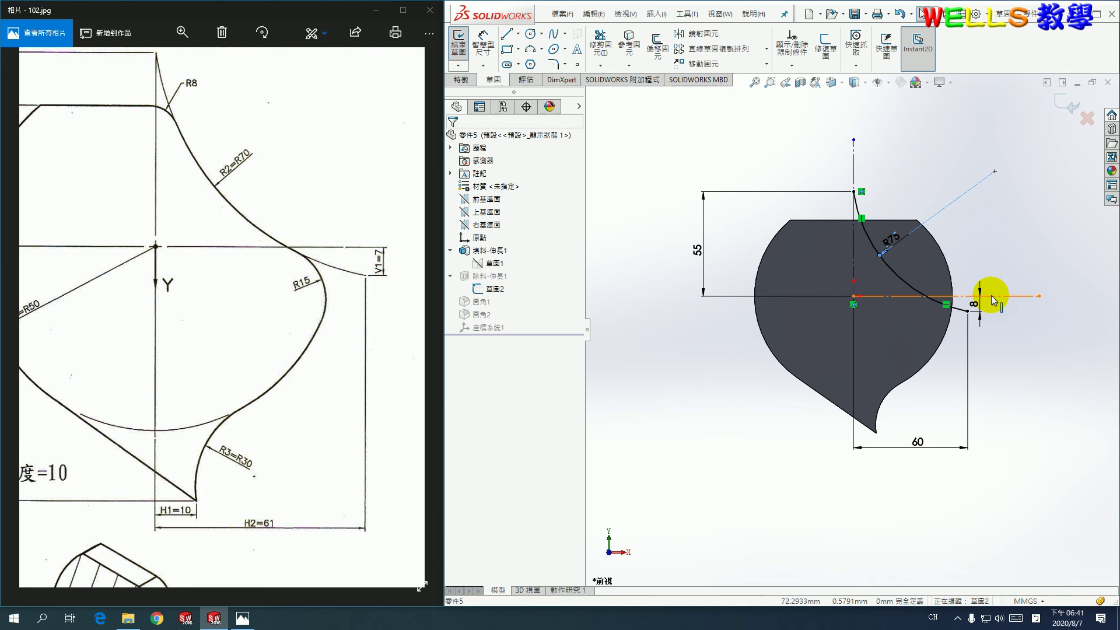
pyautogui.click(1071, 111)
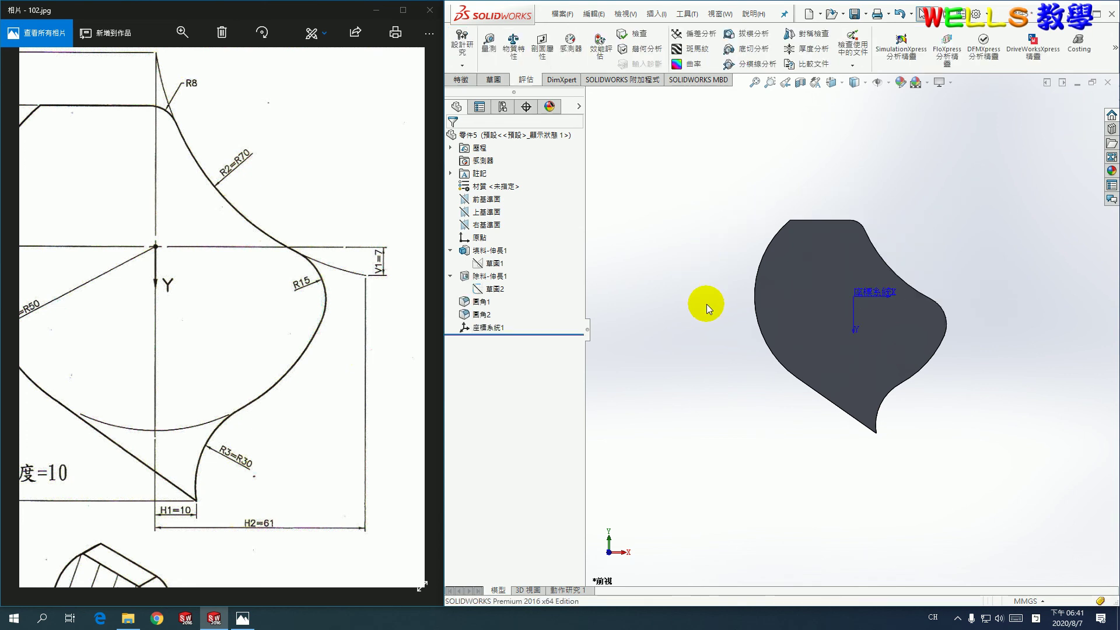
# In isometric view, read mass properties about 座標系統1: 70.3280 g, 70328.0112 mm³.
pyautogui.hotkey('ctrl', '7')
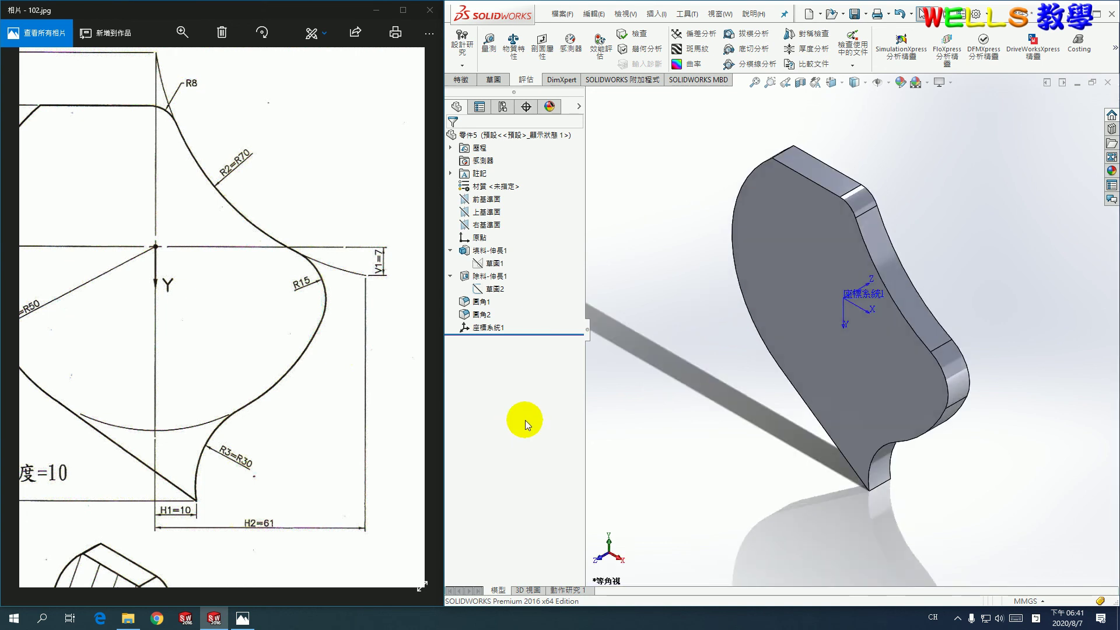
pyautogui.click(511, 46)
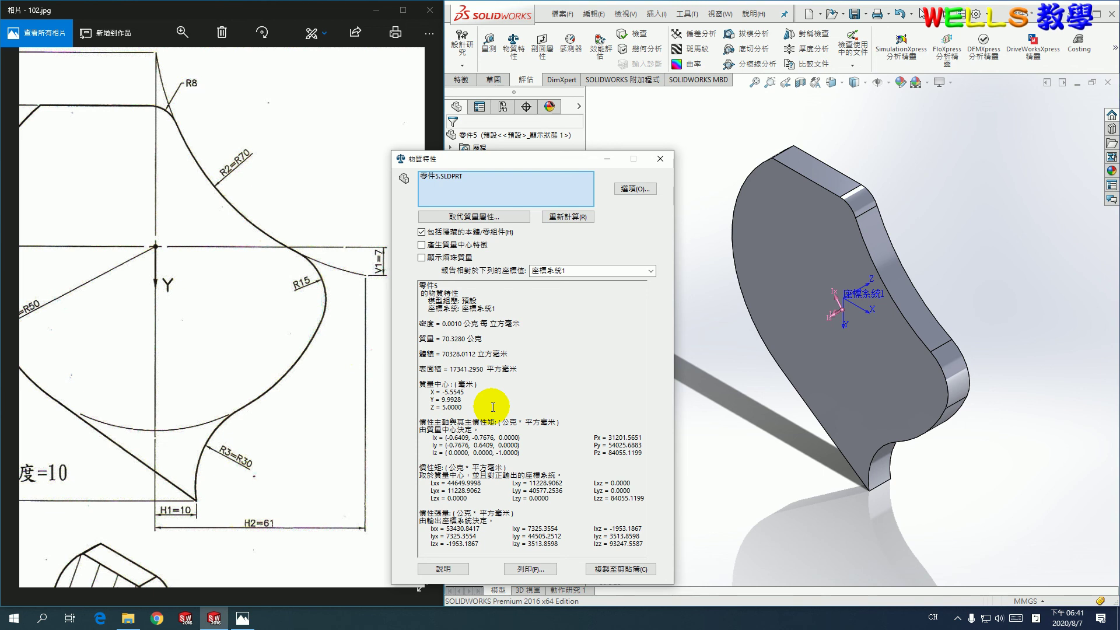
pyautogui.click(658, 160)
# Measure the revised front face (7032.8011 mm², 327.5693 mm perimeter) and recheck mass properties.
pyautogui.click(491, 50)
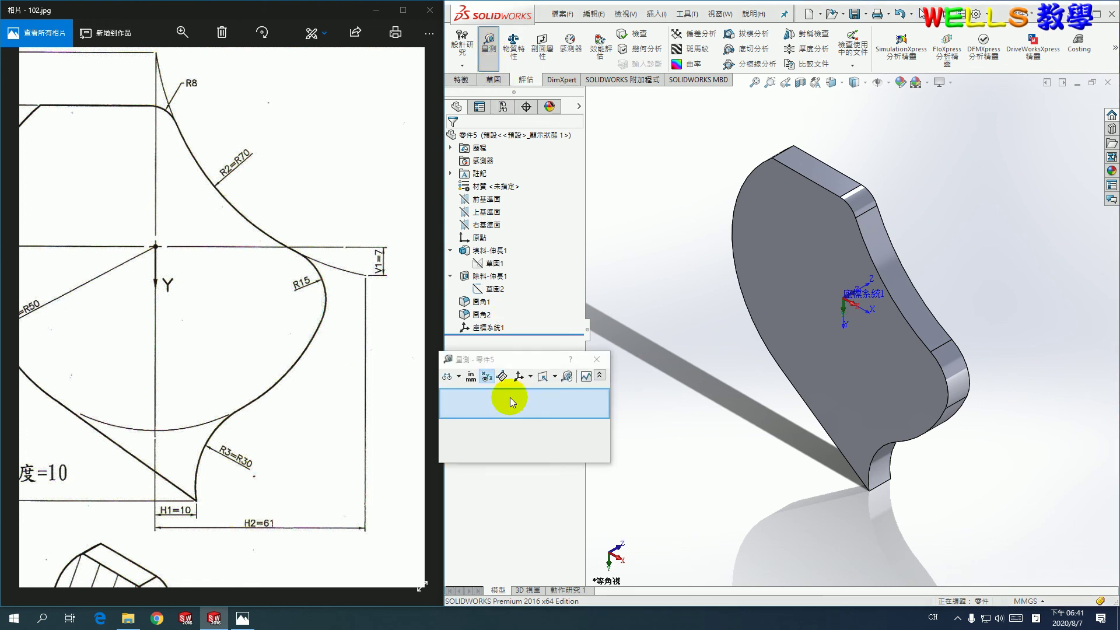
pyautogui.click(803, 242)
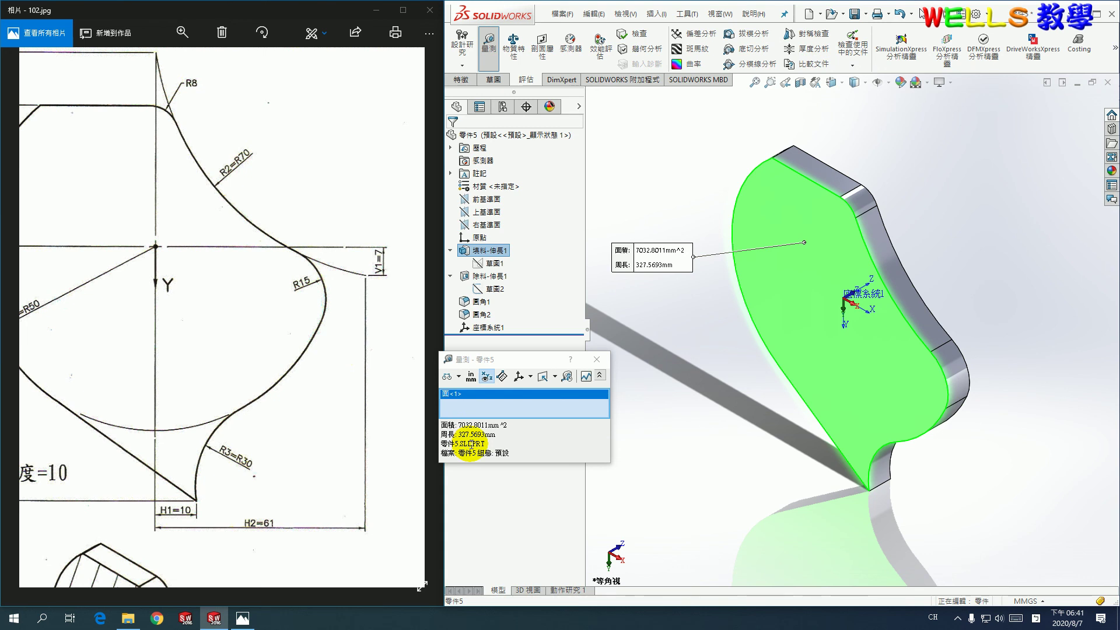
pyautogui.click(596, 359)
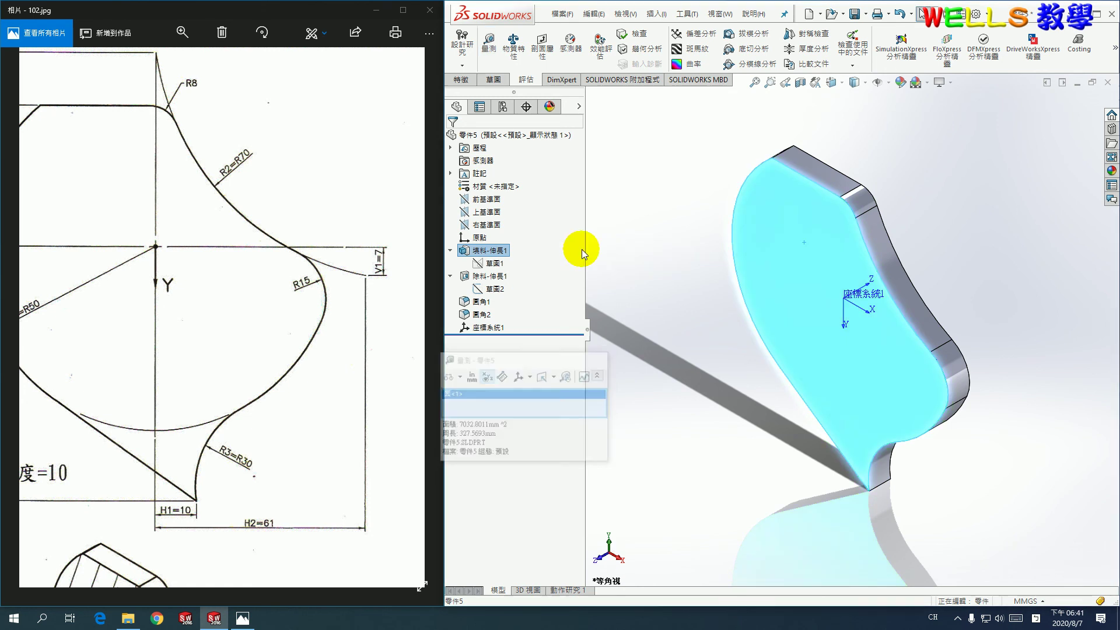
pyautogui.click(513, 42)
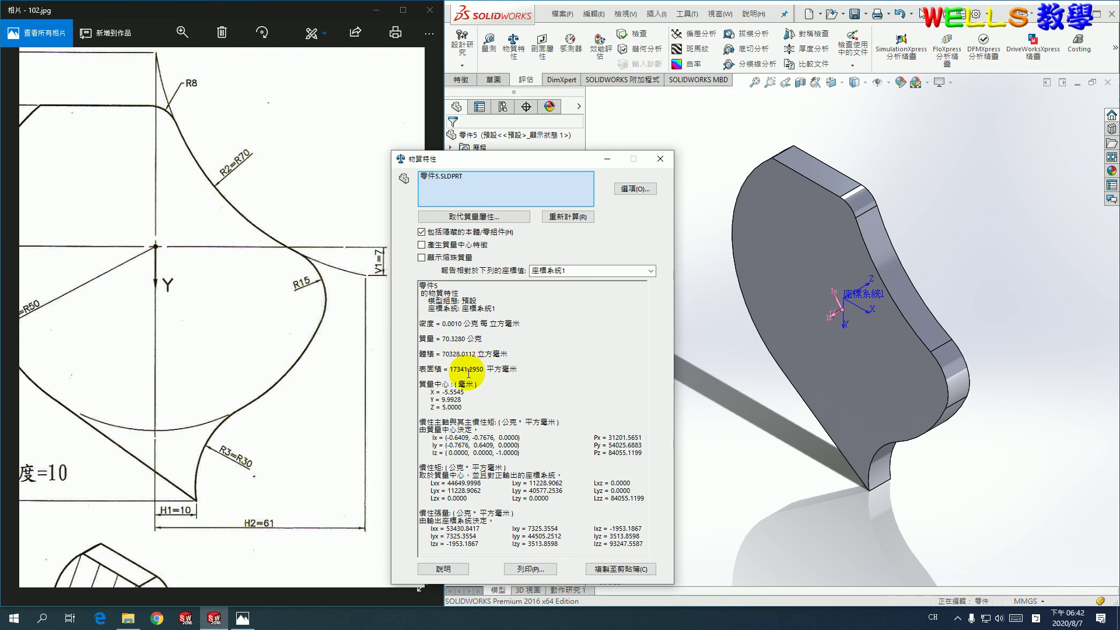
pyautogui.click(671, 165)
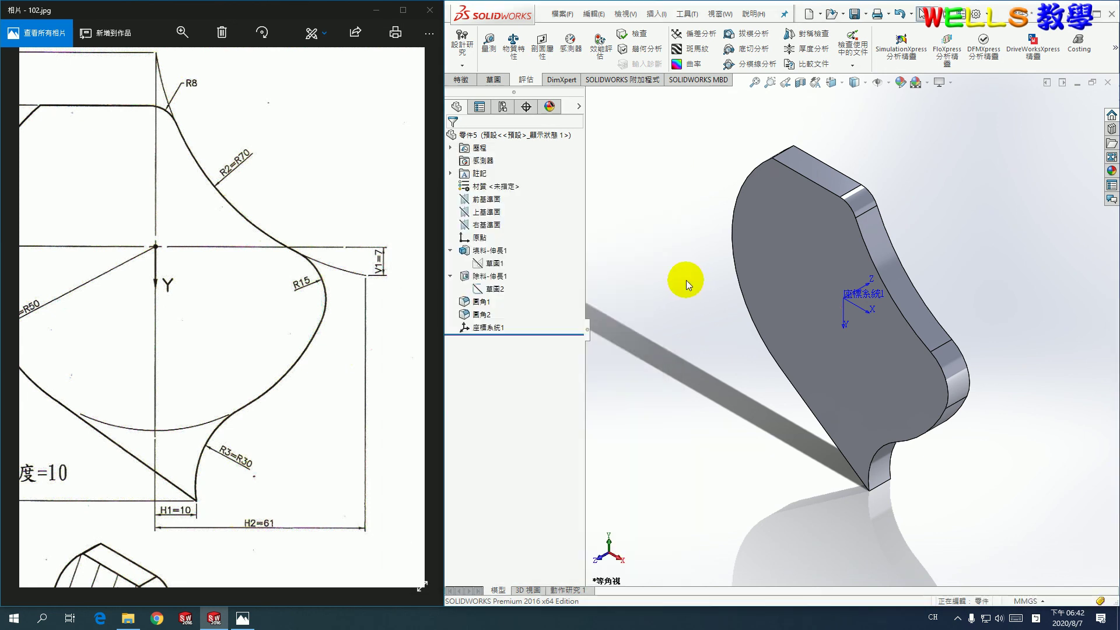